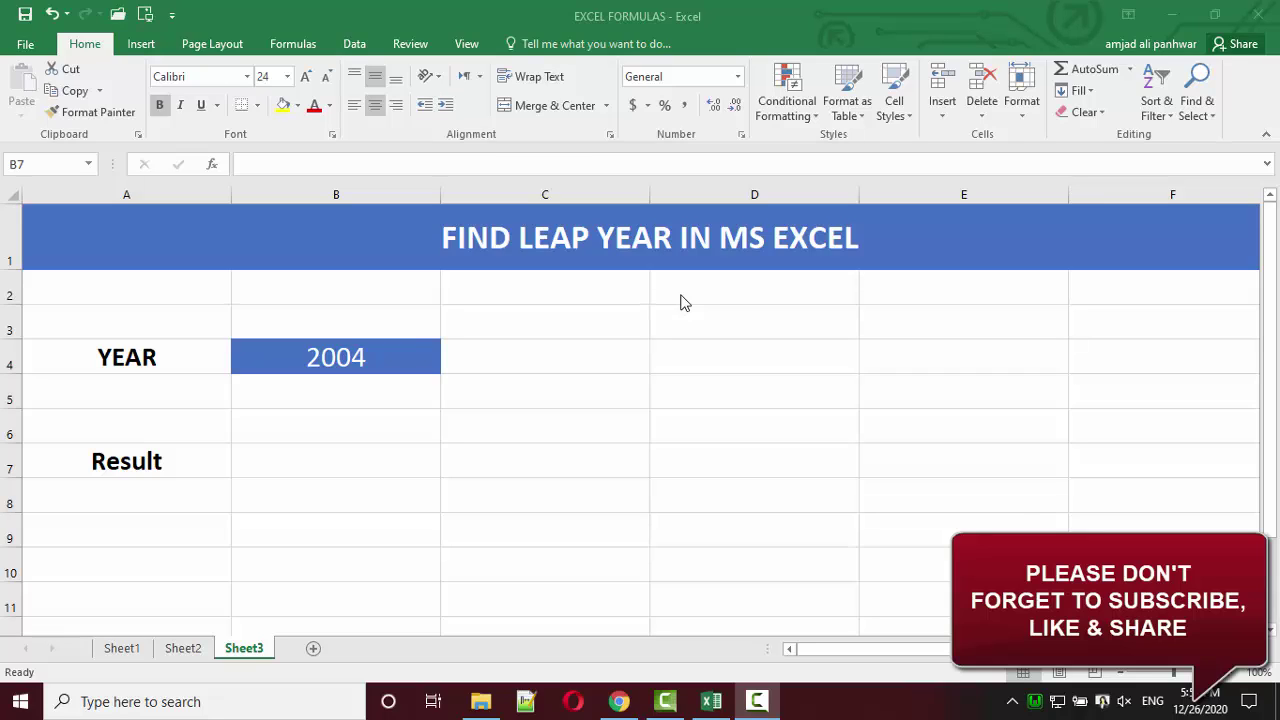
Enter 365 in D4 and 366 in E4 beside the year 2004, ending back on B4
click(323, 350)
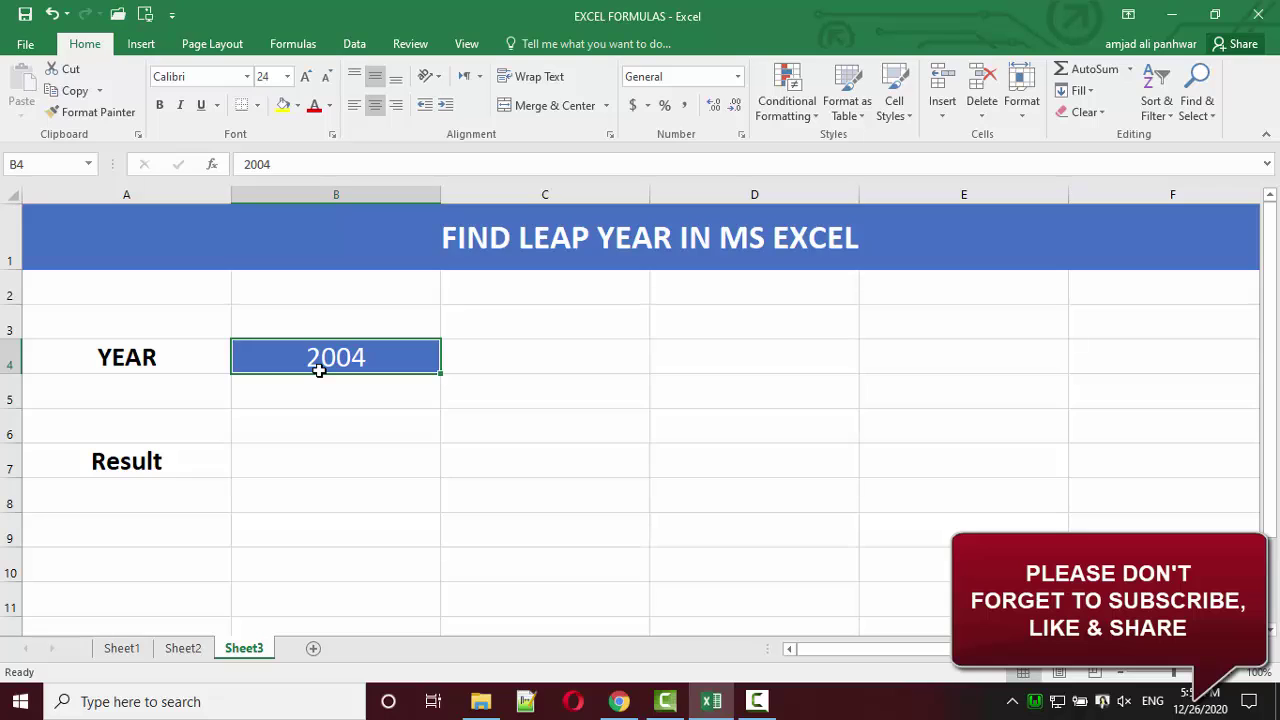
click(692, 357)
text(3)
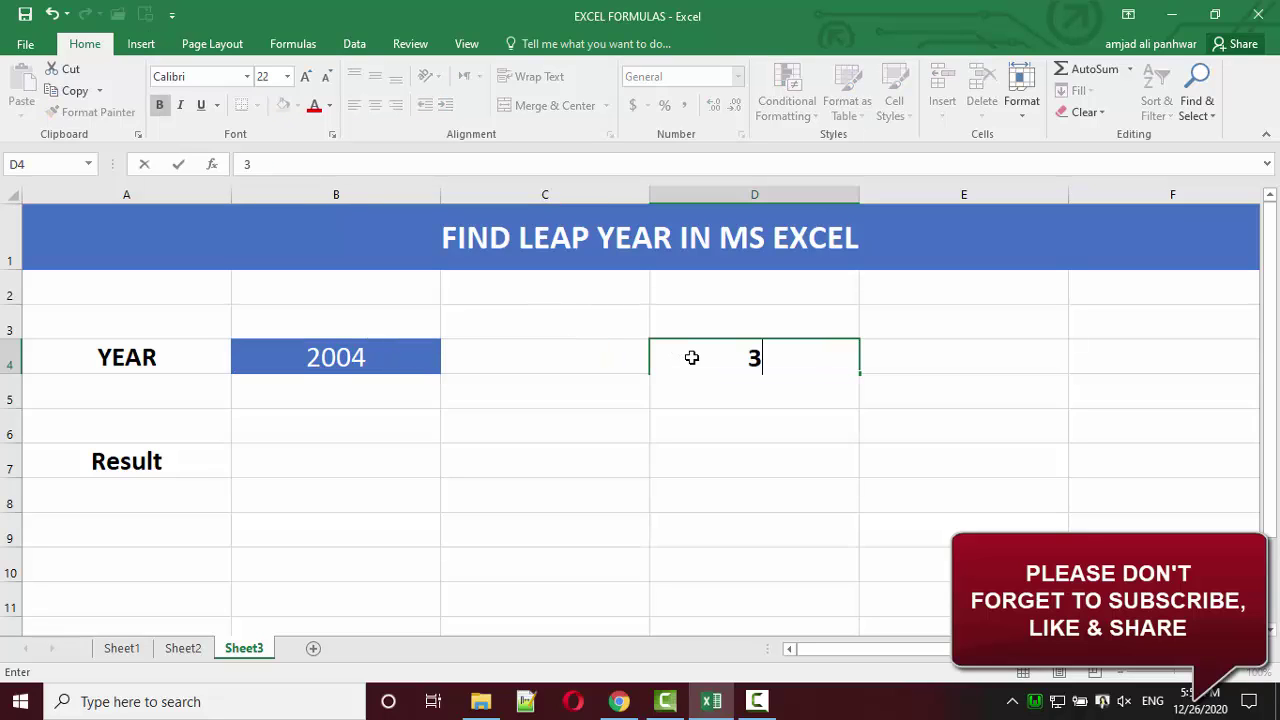
text(65)
key(Tab)
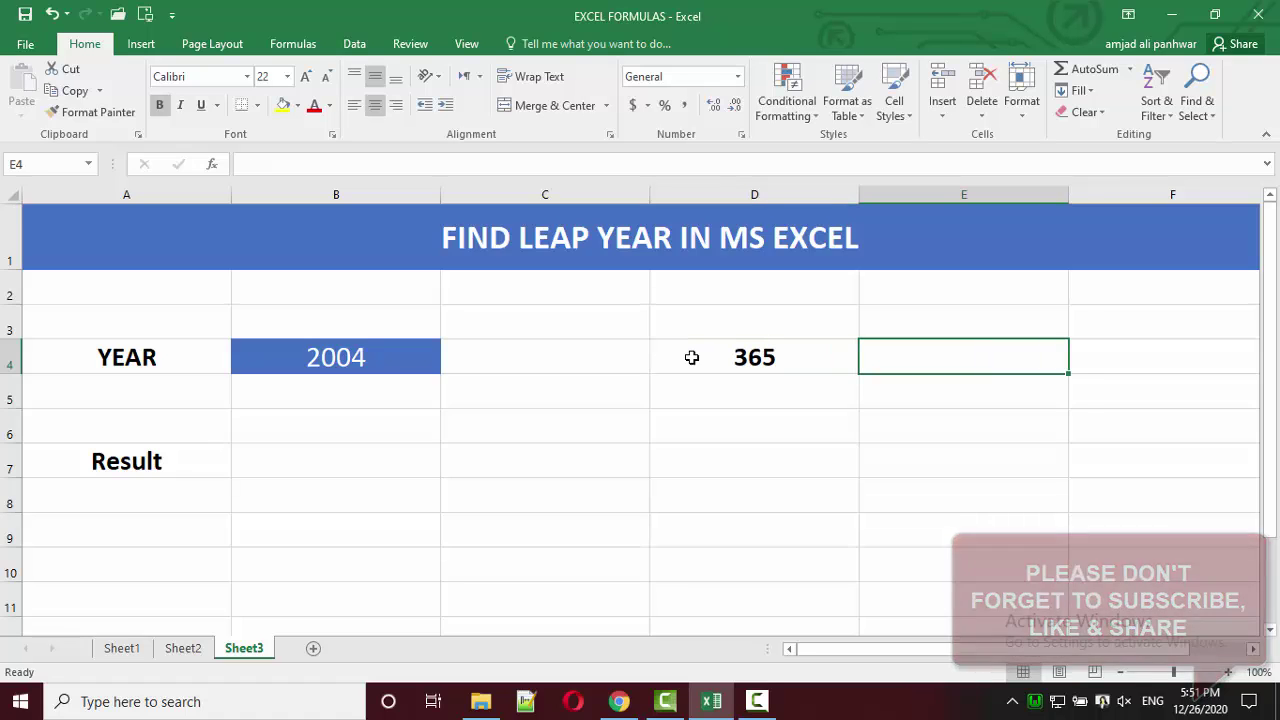
text(3)
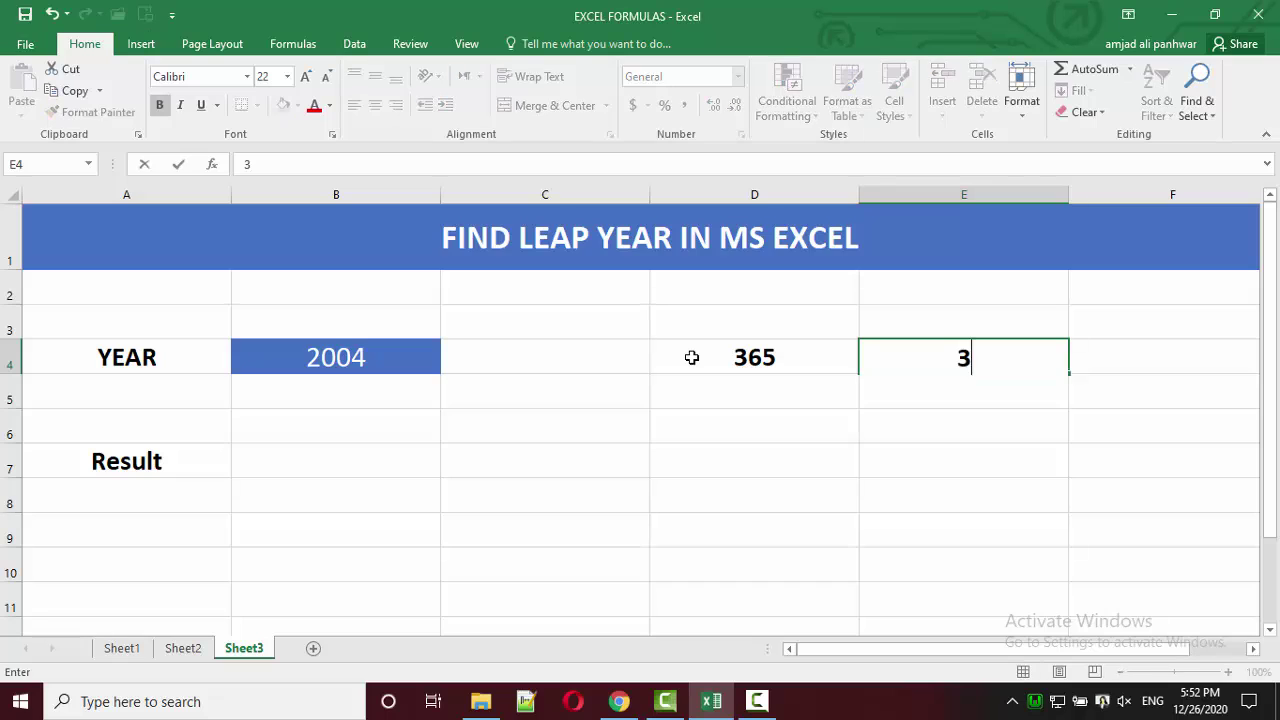
text(66)
key(Tab)
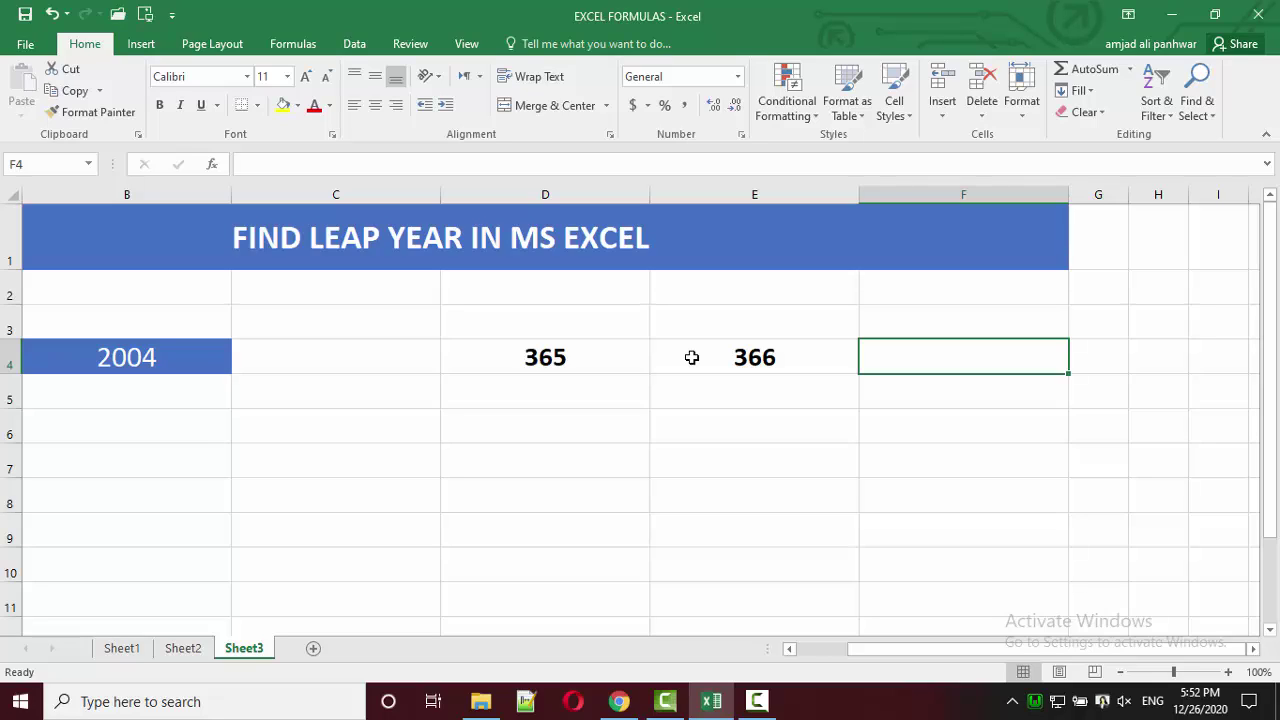
key(Left)
key(Left)
key(Left)
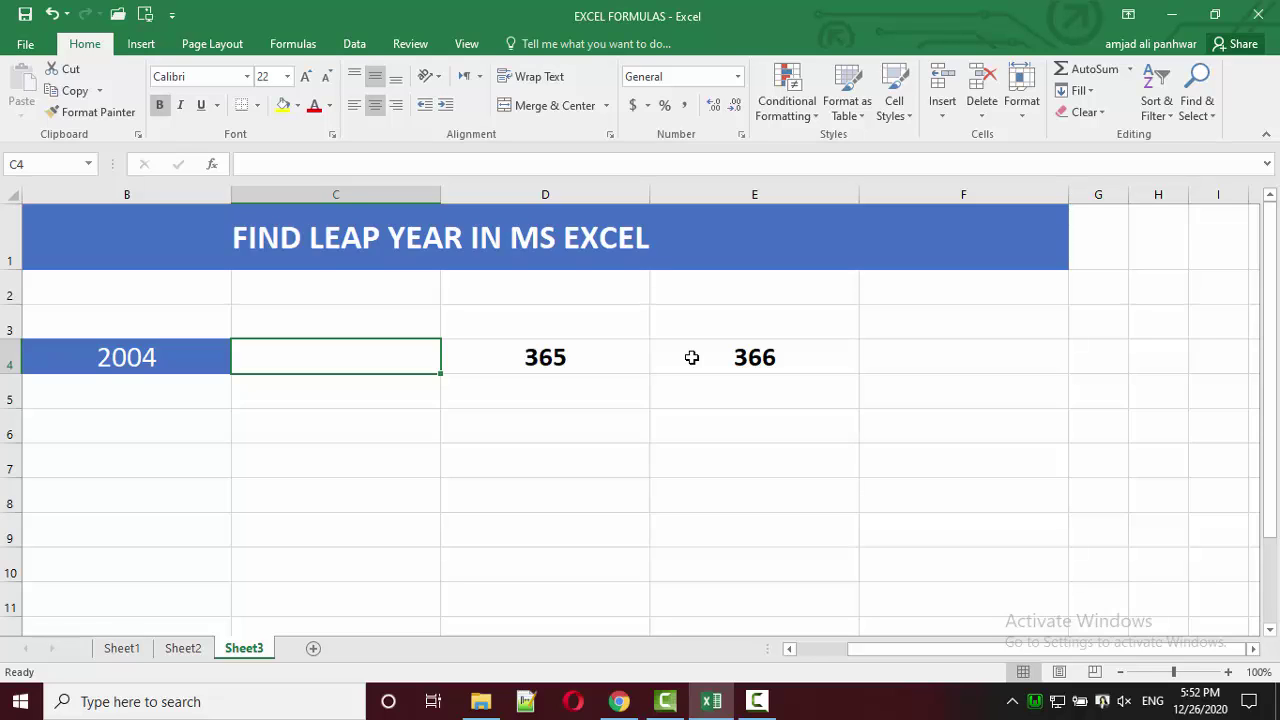
key(Left)
key(Left)
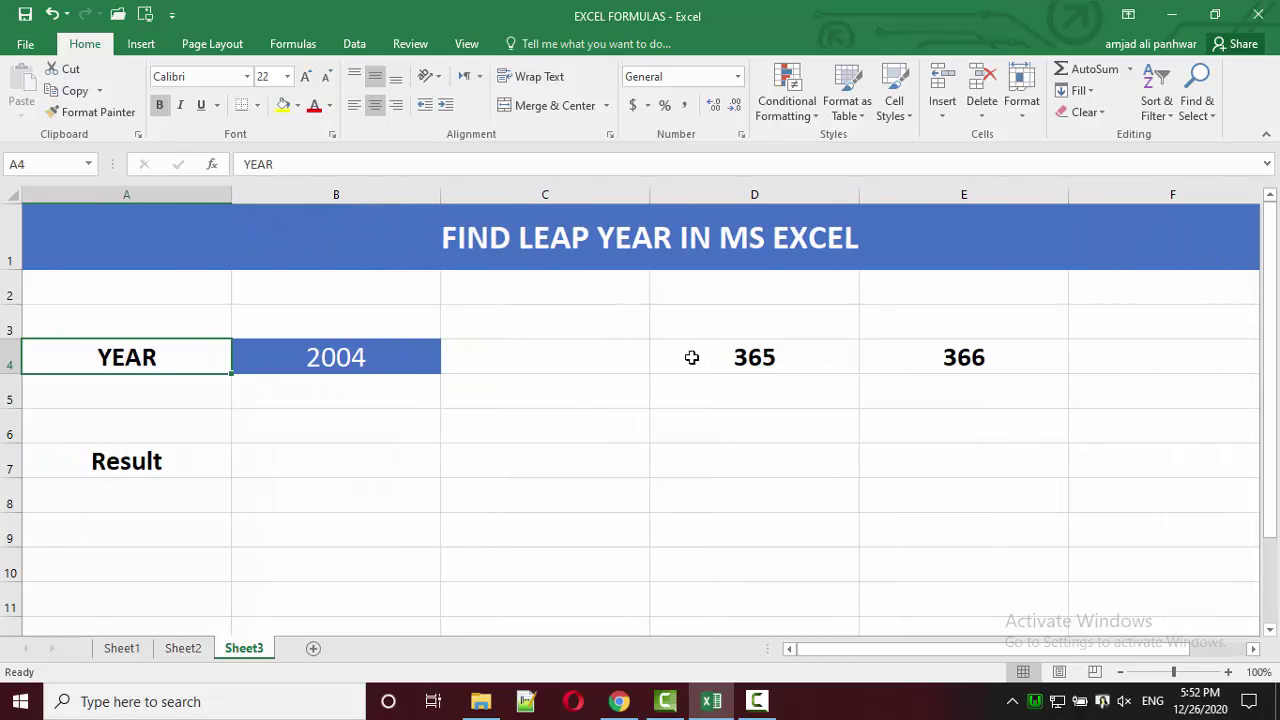
key(Right)
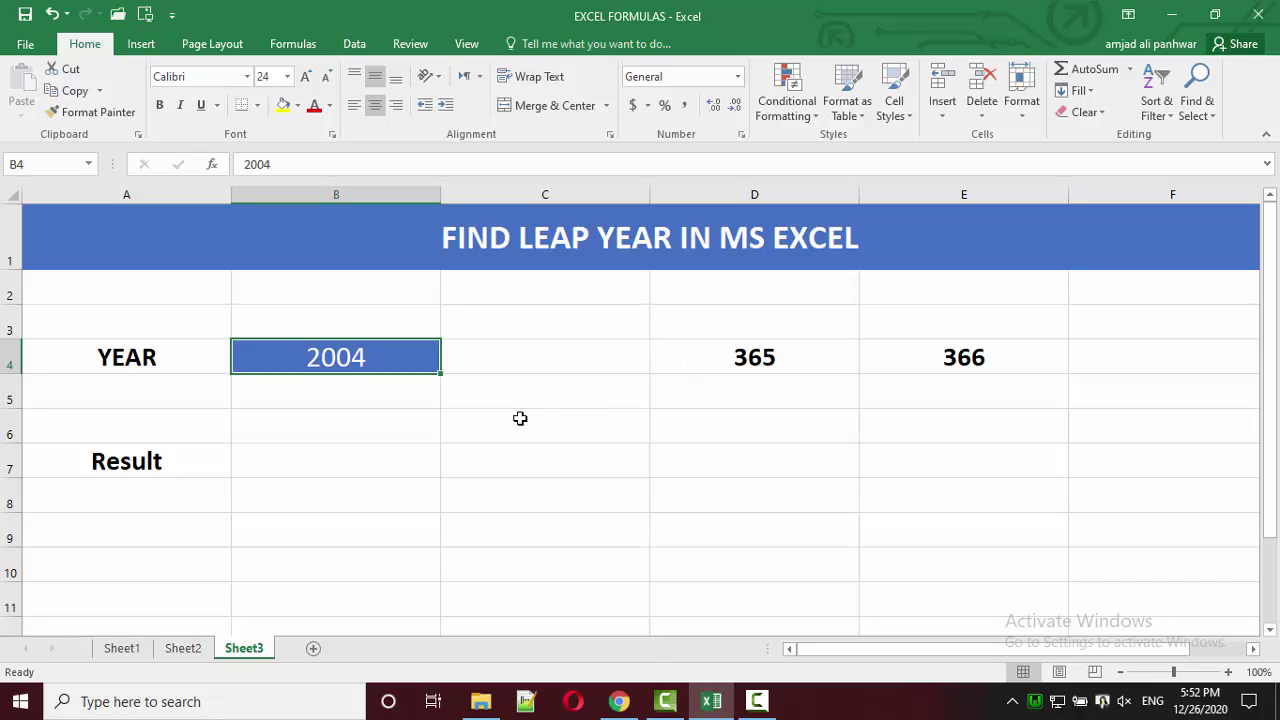
Select the Result cell B7 to hold the leap-year formula
click(328, 463)
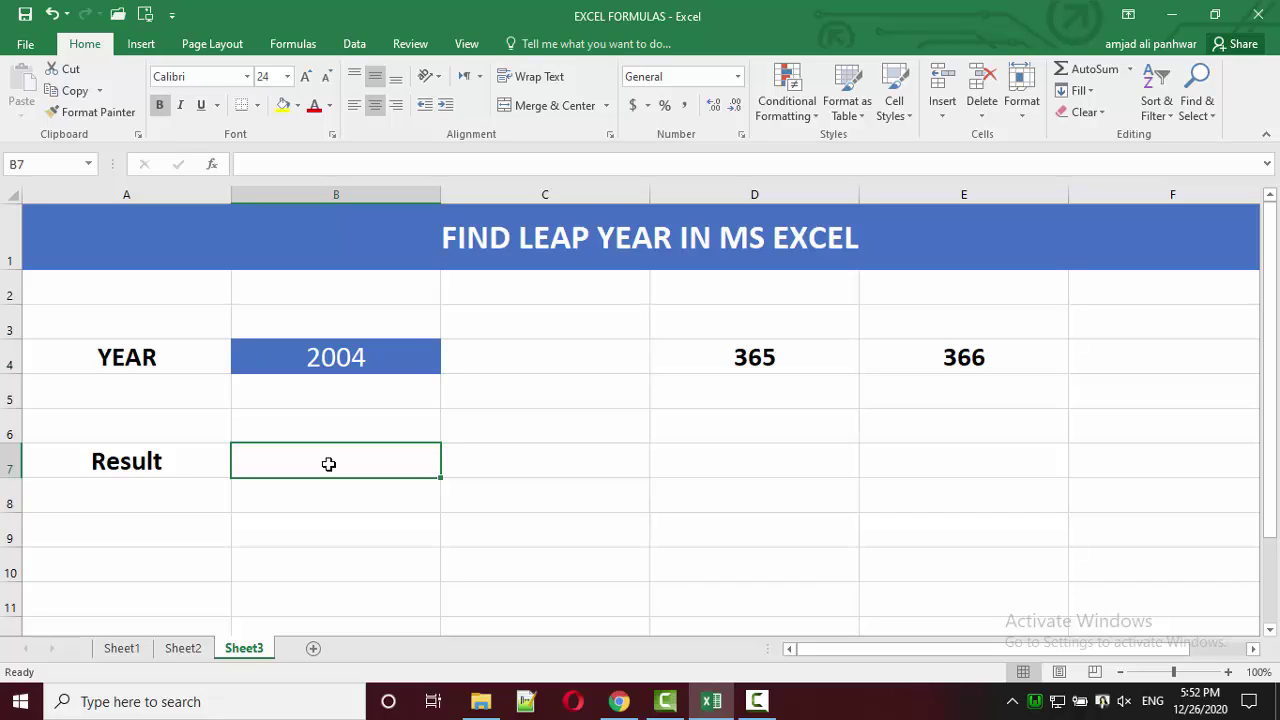
Enter =IF(MOD( in B7 with a reference to year cell B4, followed by %4
text(=)
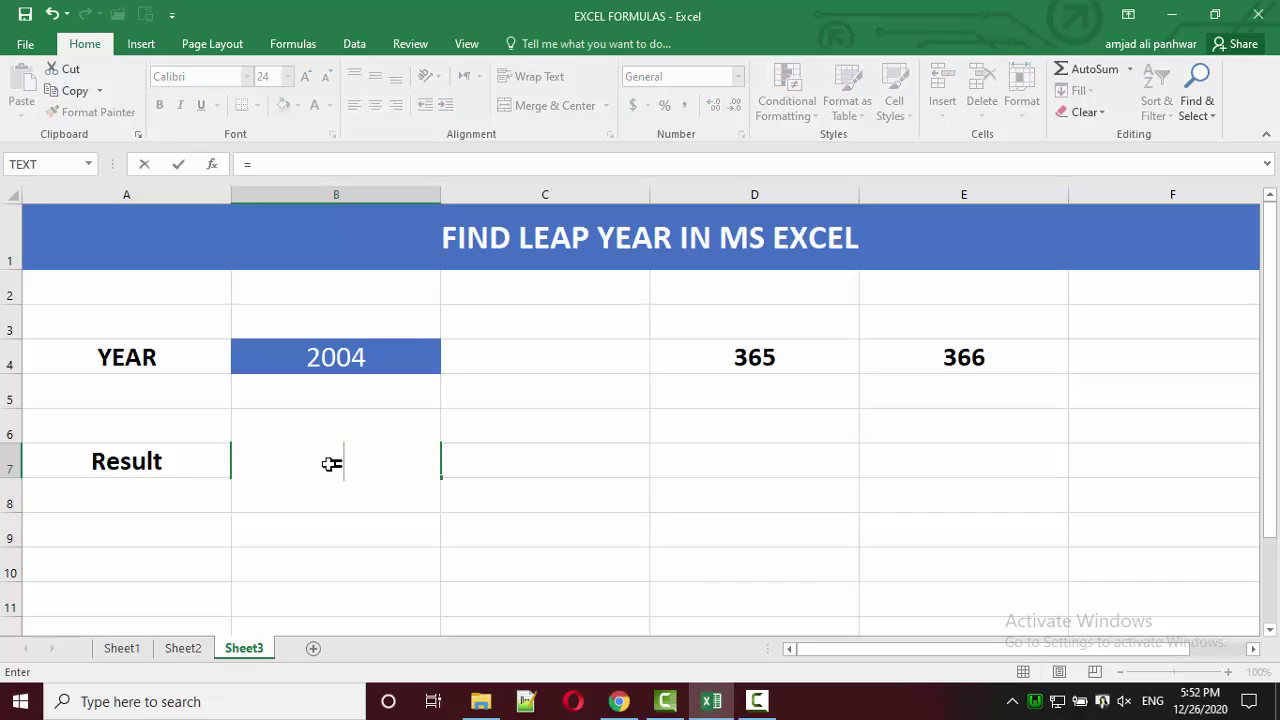
text(IF)
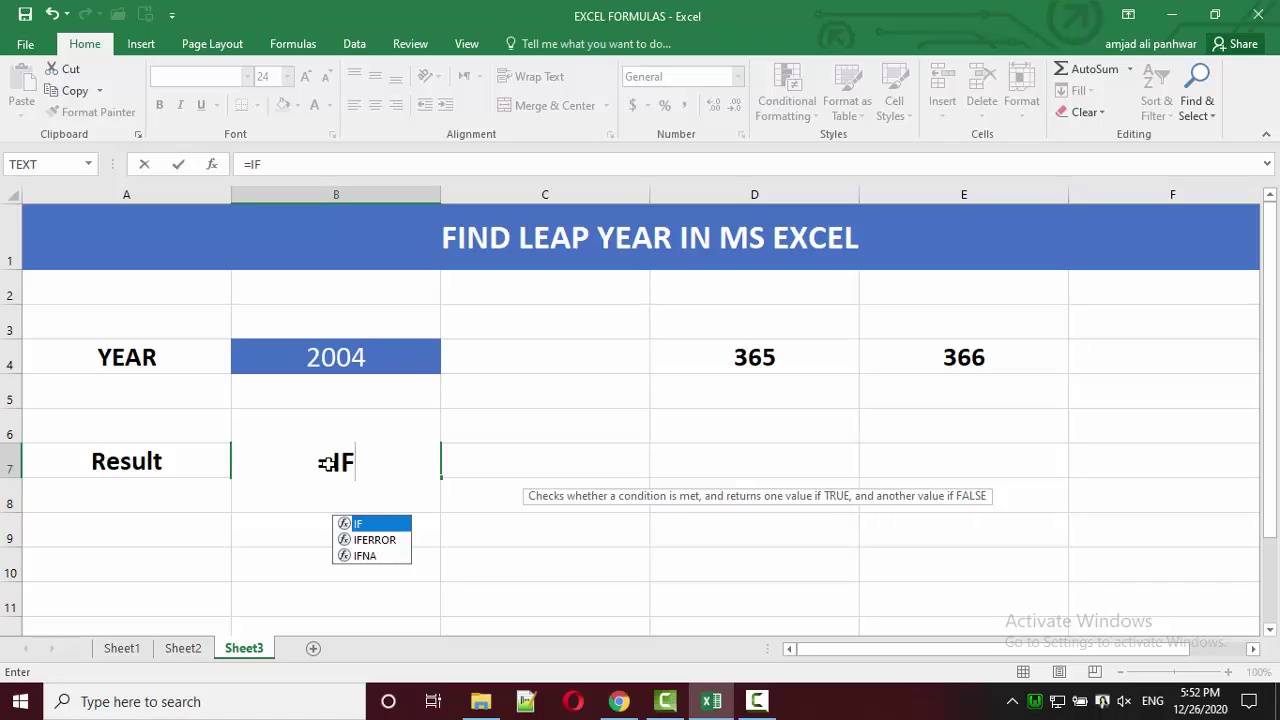
text(()
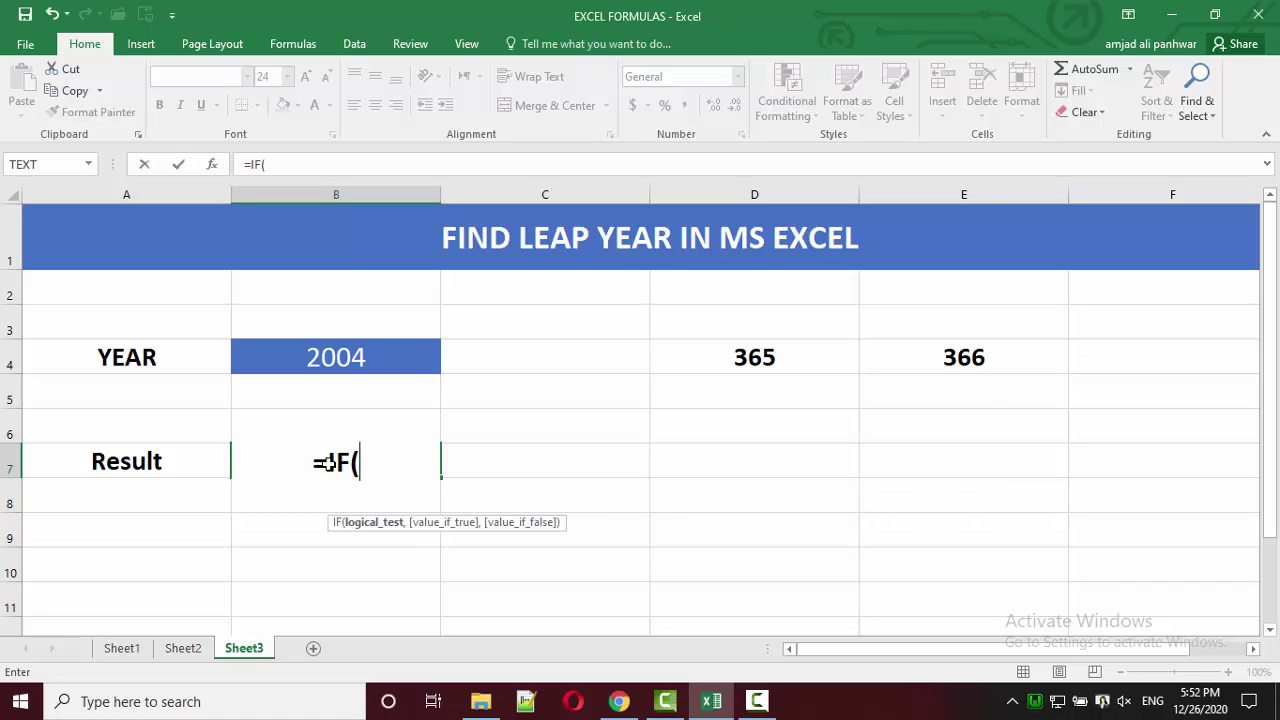
text(MOD()
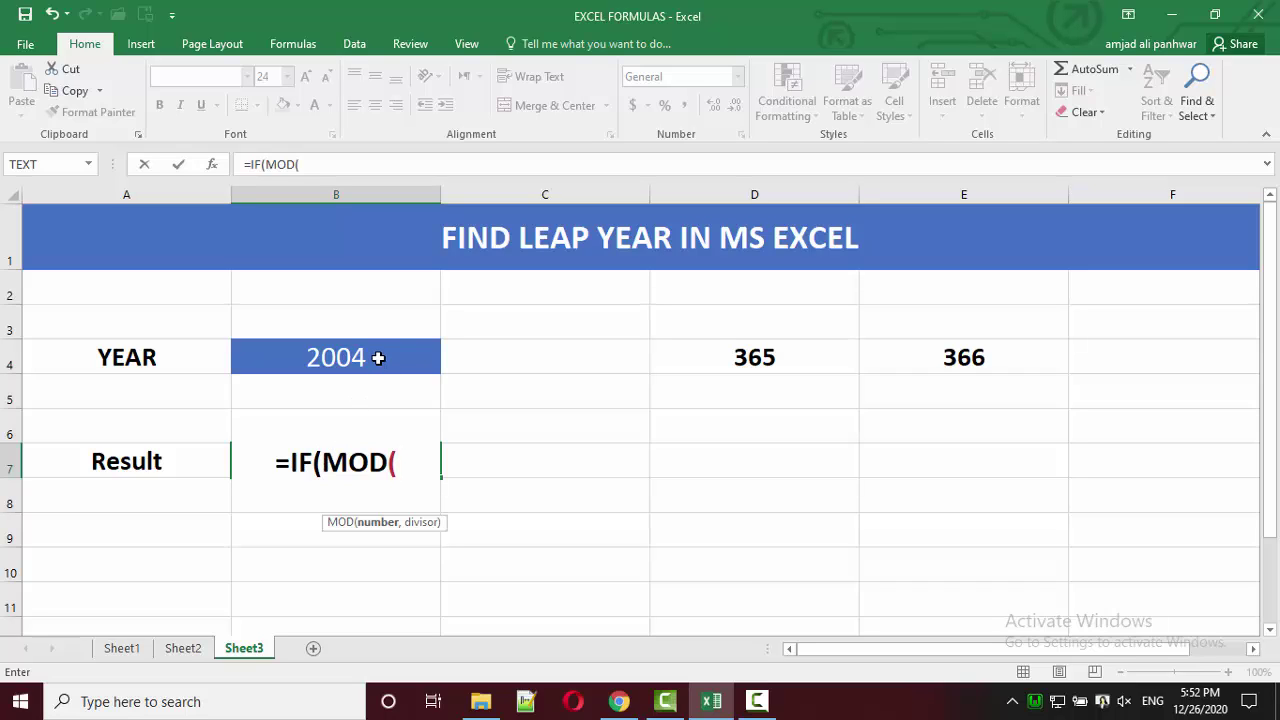
click(378, 357)
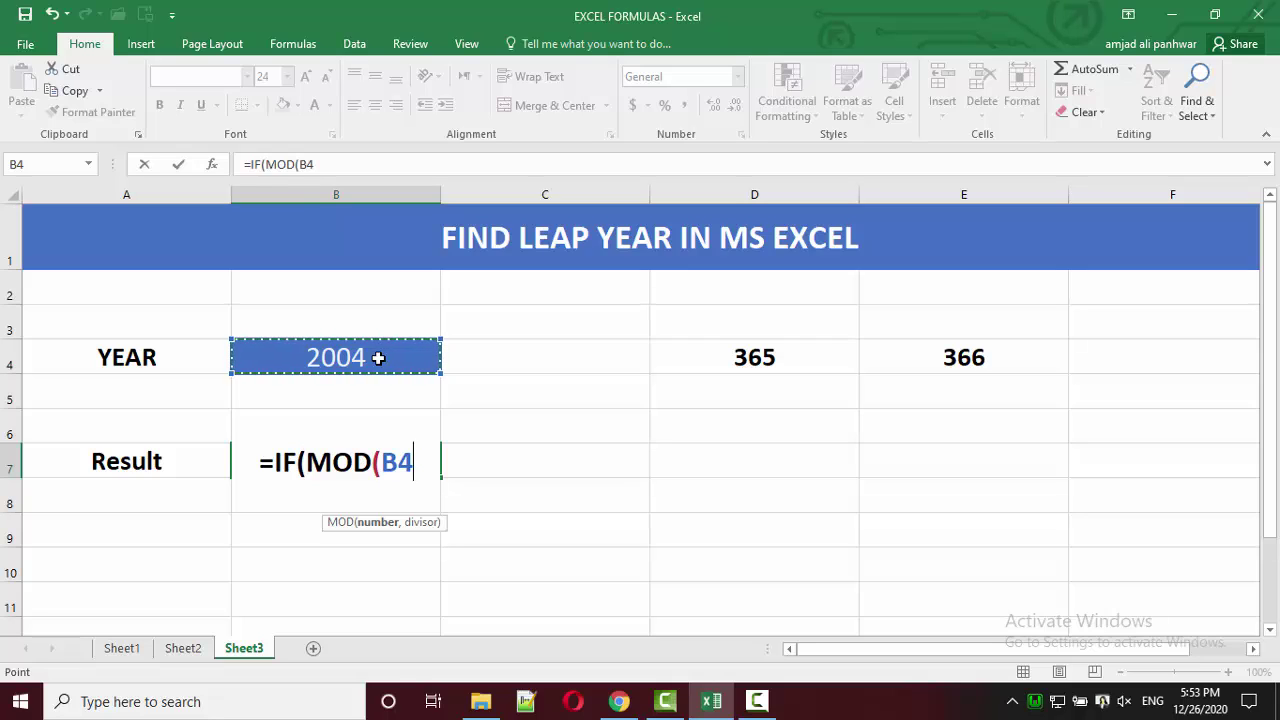
text(%)
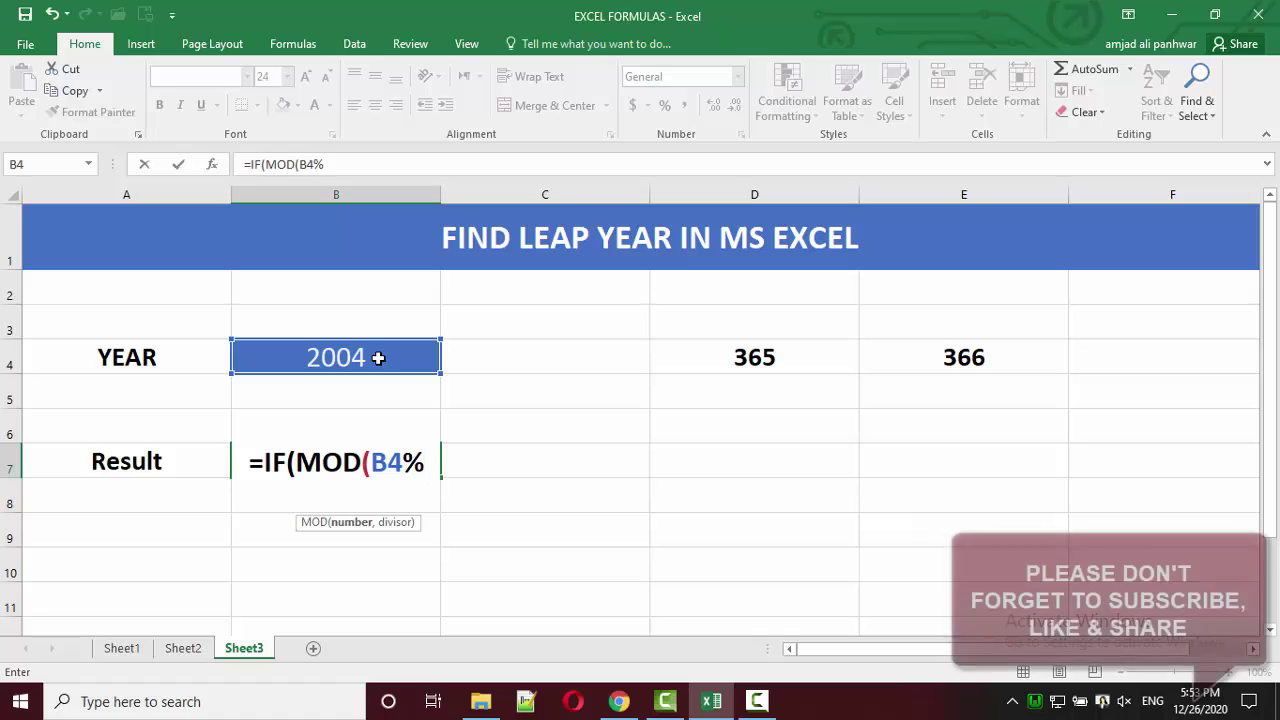
text(4)
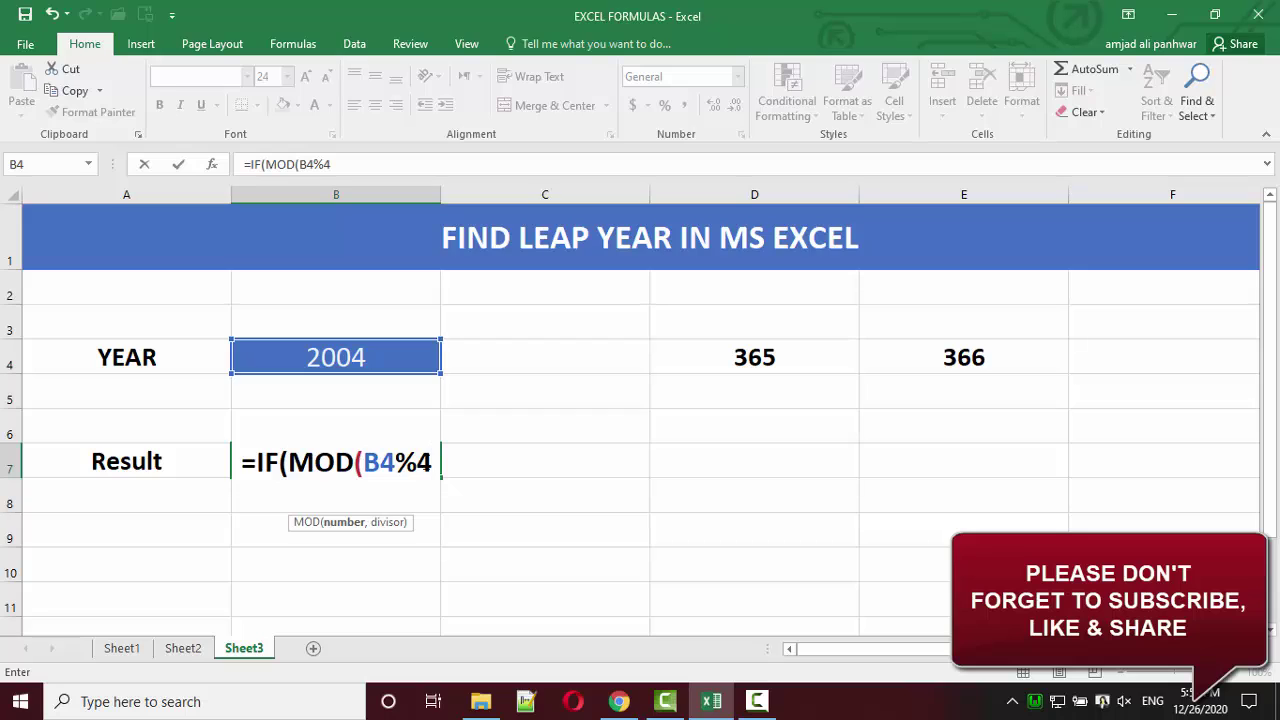
Replace %4 with ,4 and finish B7 as =IF(MOD(B4,4)=0,"LEAP YEAR","NOT A LEAP YEAR")
key(BackSpace)
key(BackSpace)
text(,)
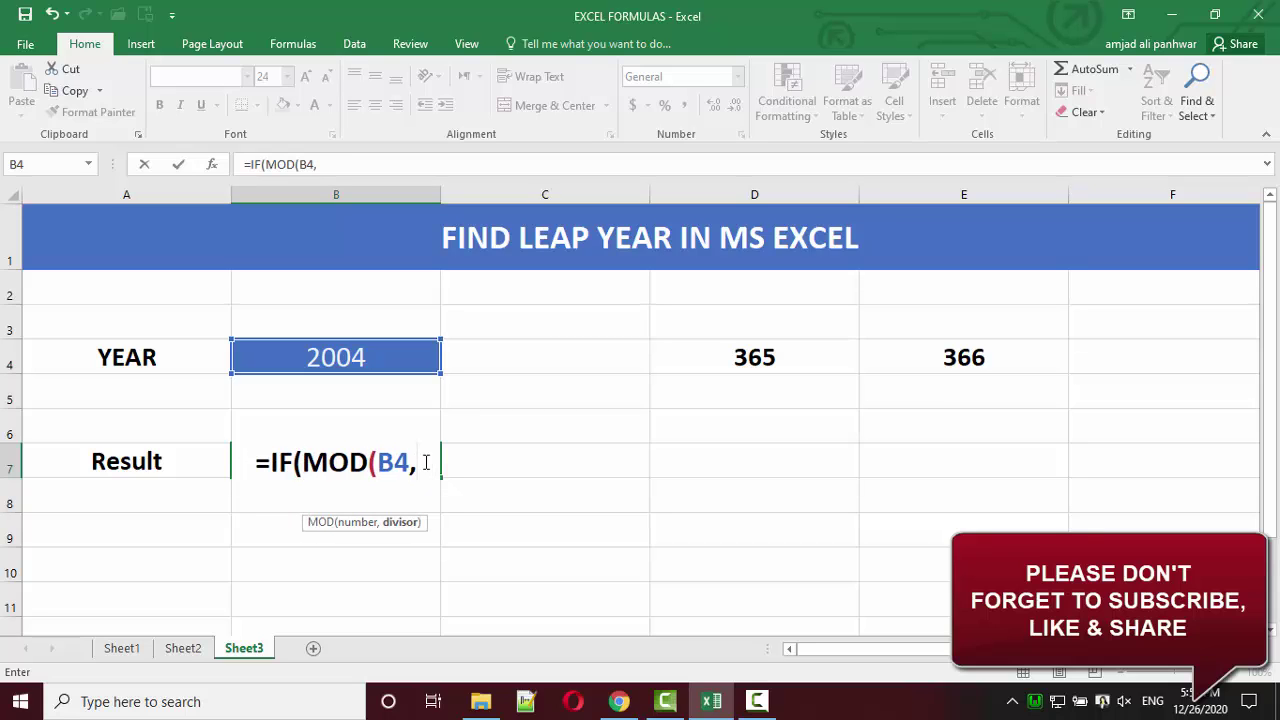
text(4)
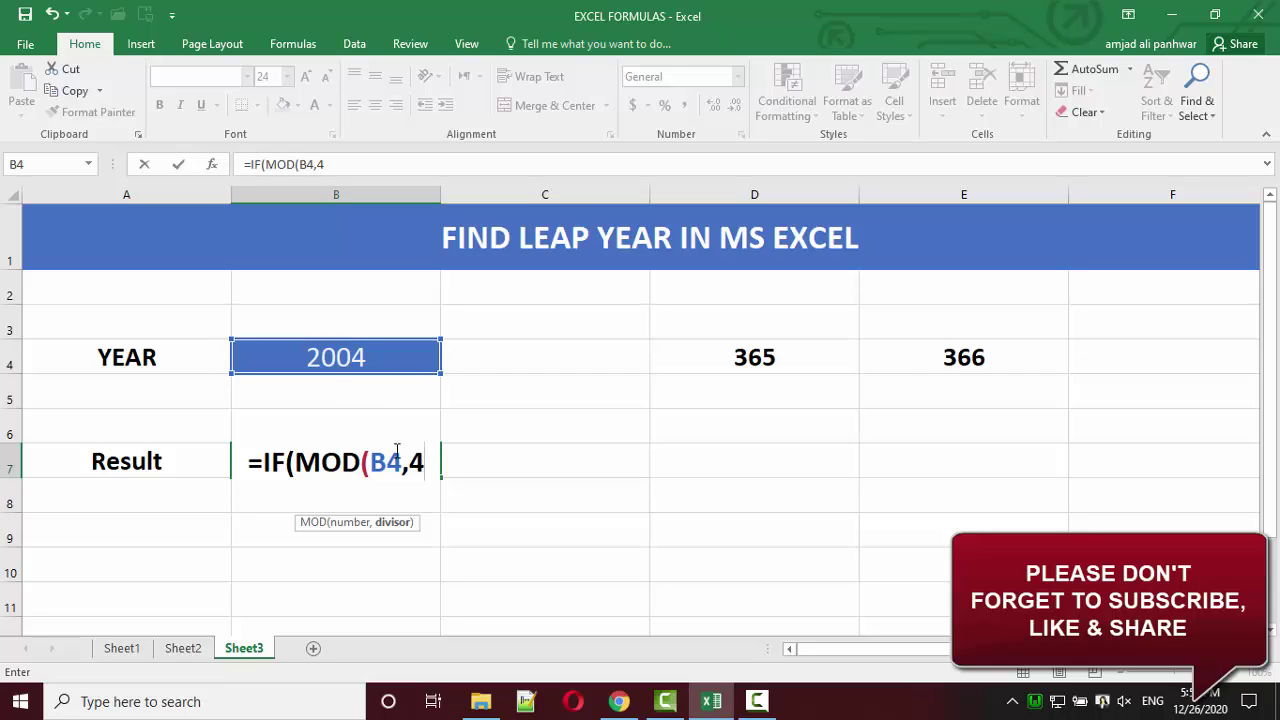
double_click(431, 462)
text())
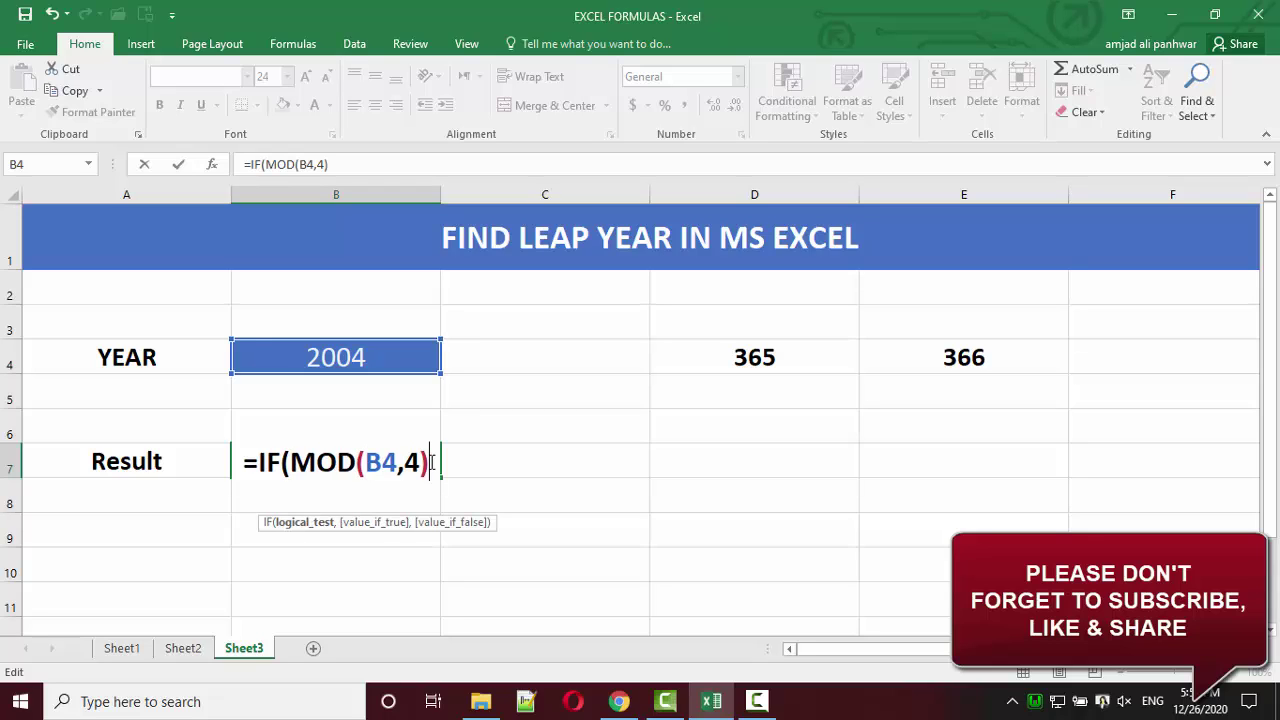
text(=)
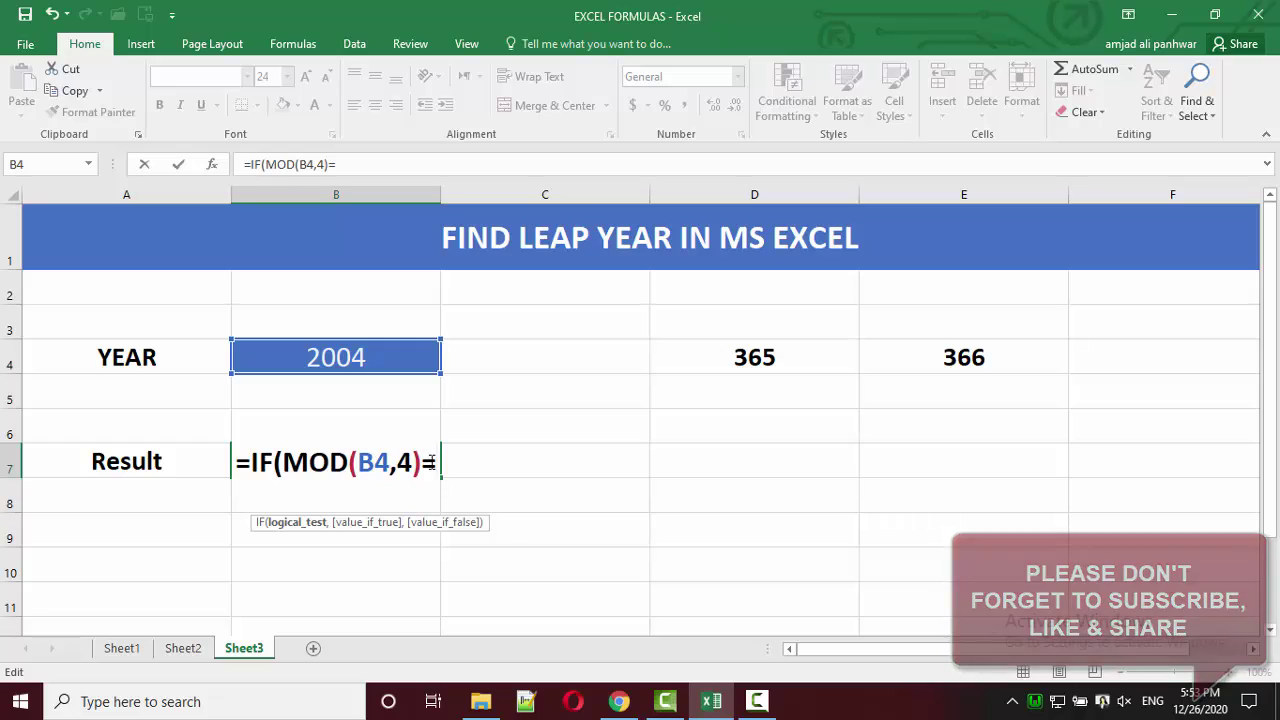
text(0)
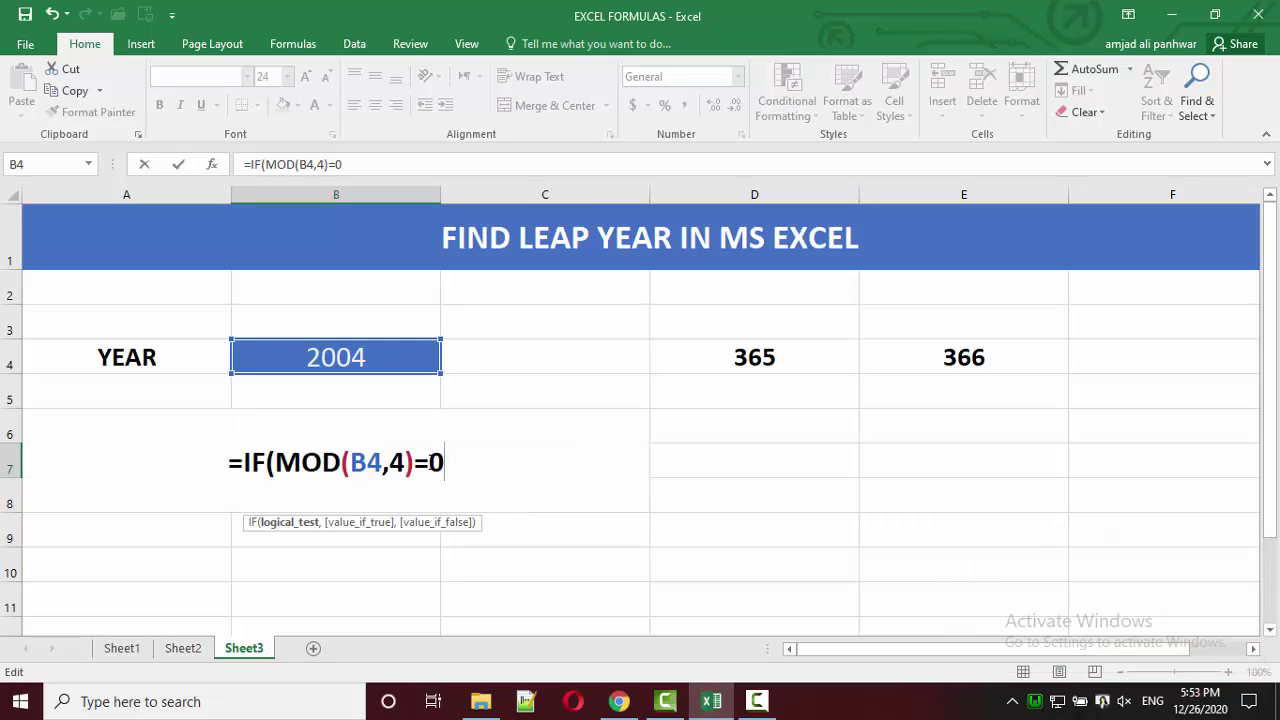
text(,")
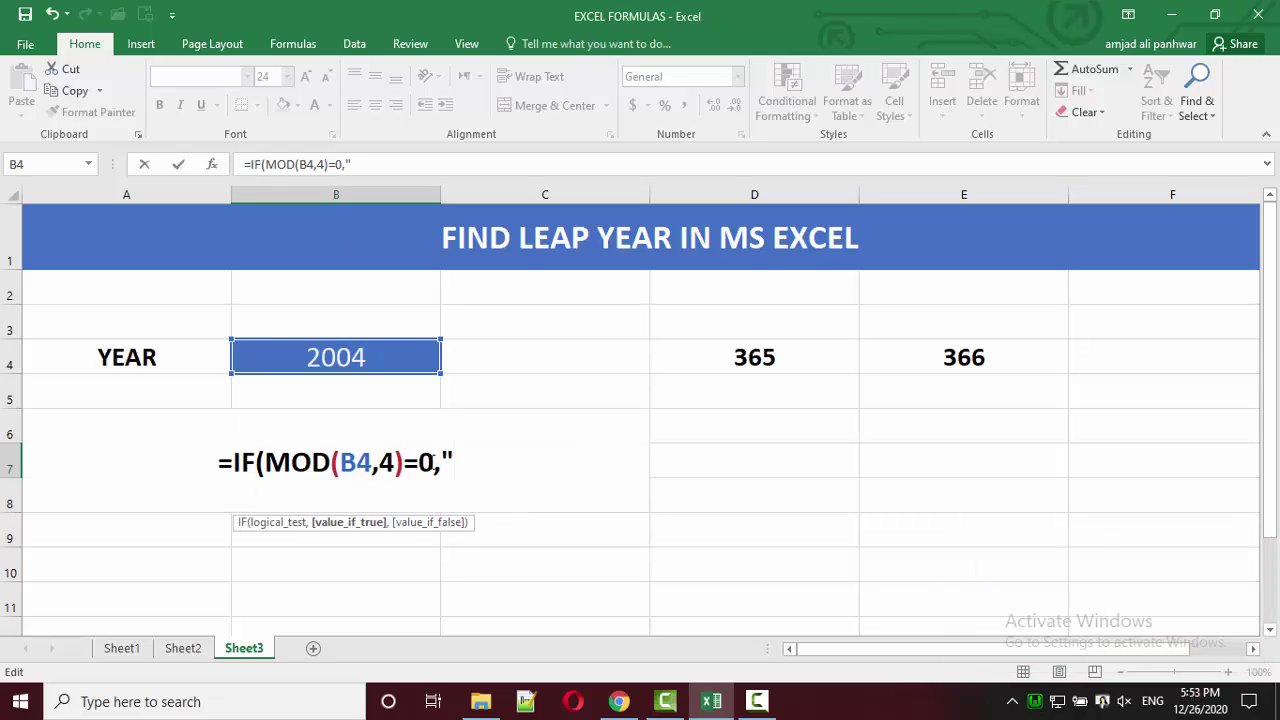
text(LEAP YEAR)
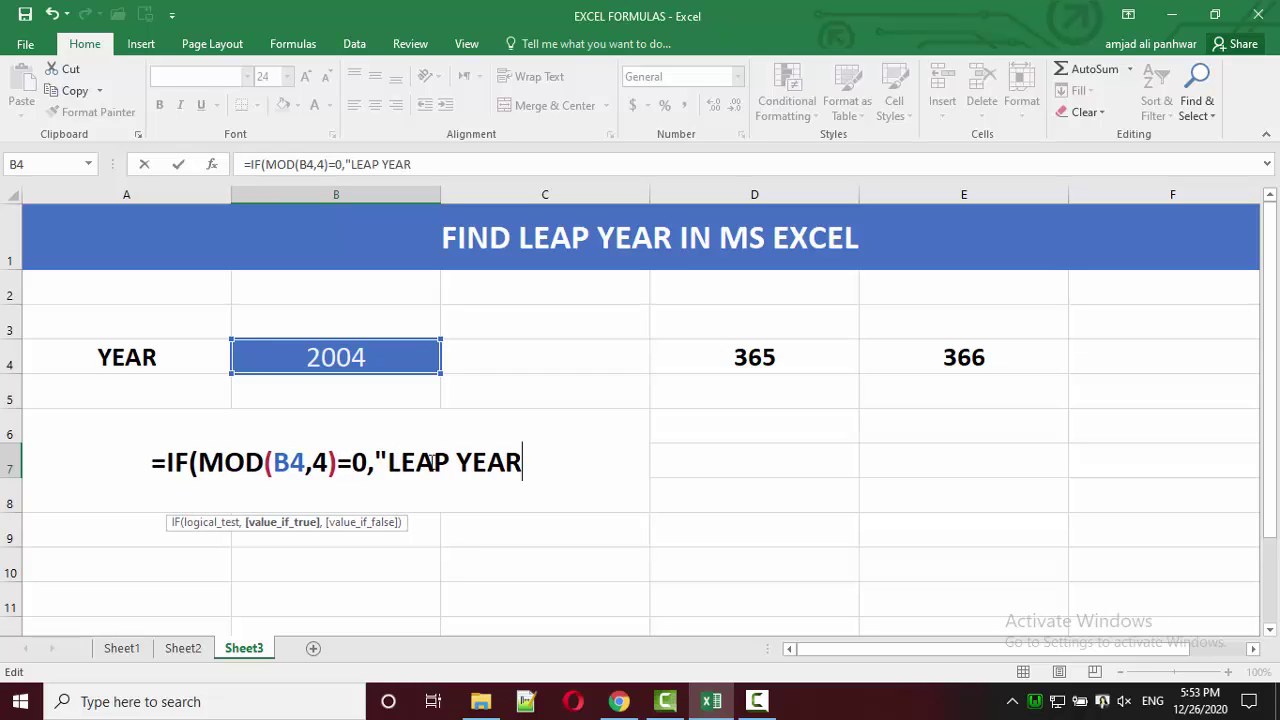
text(",)
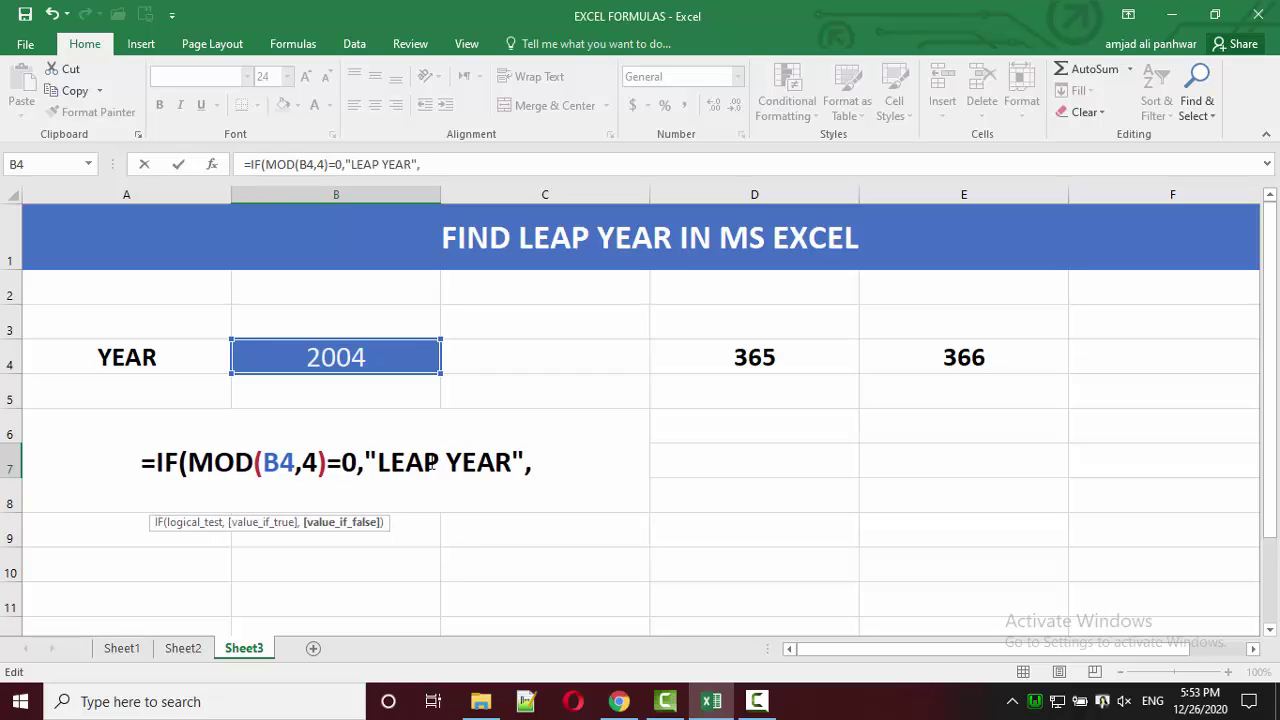
text("NOT A LEAP YEAR"))
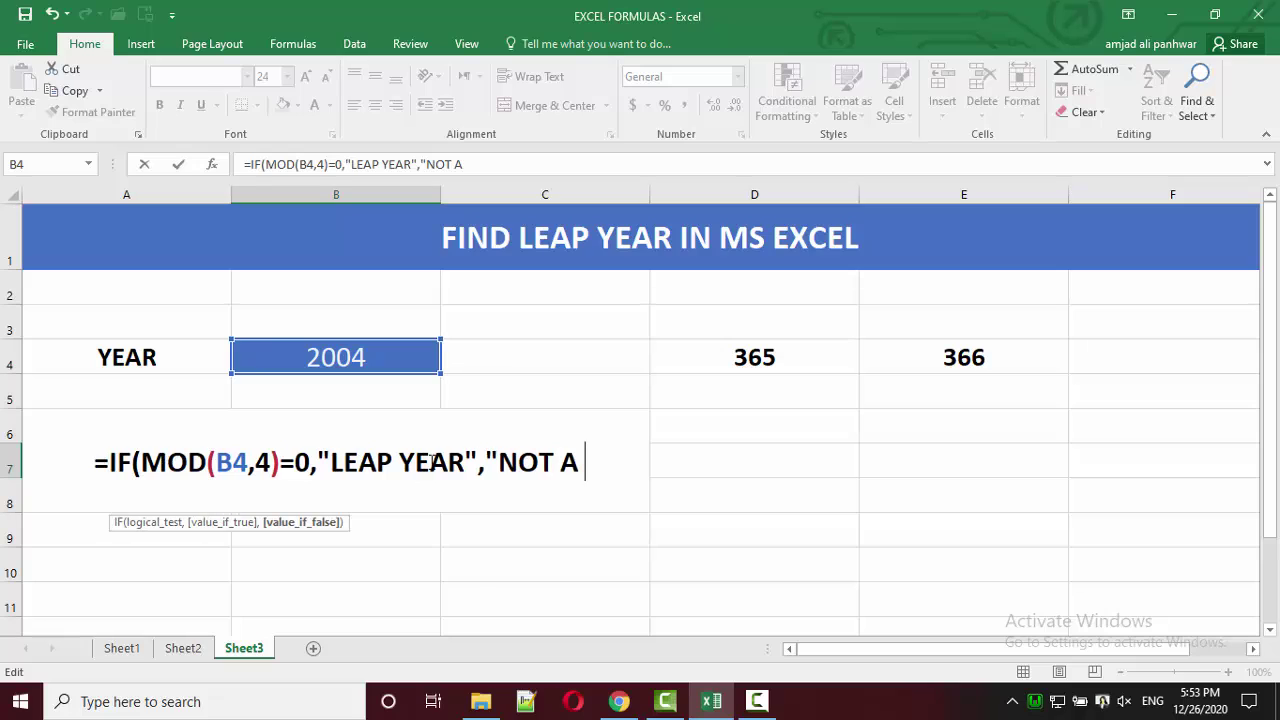
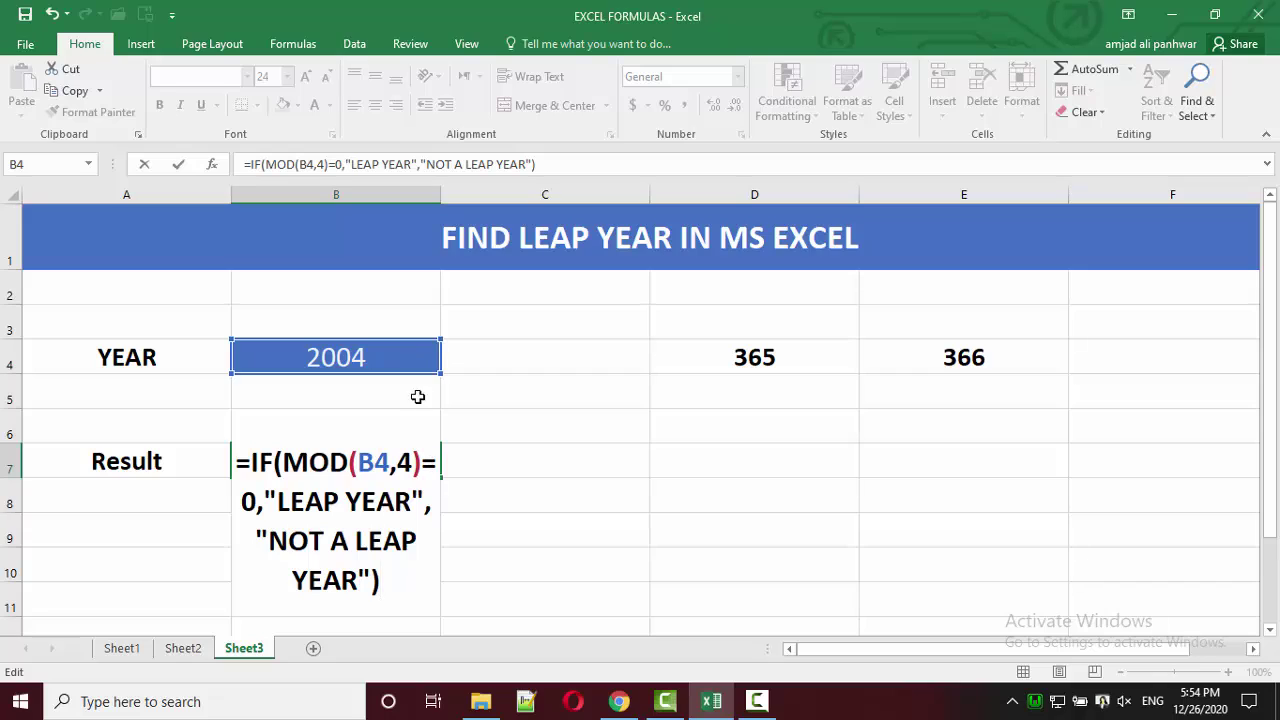
Review the MOD(B4,4) part of the leap-year formula and commit it in B7
double_click(362, 462)
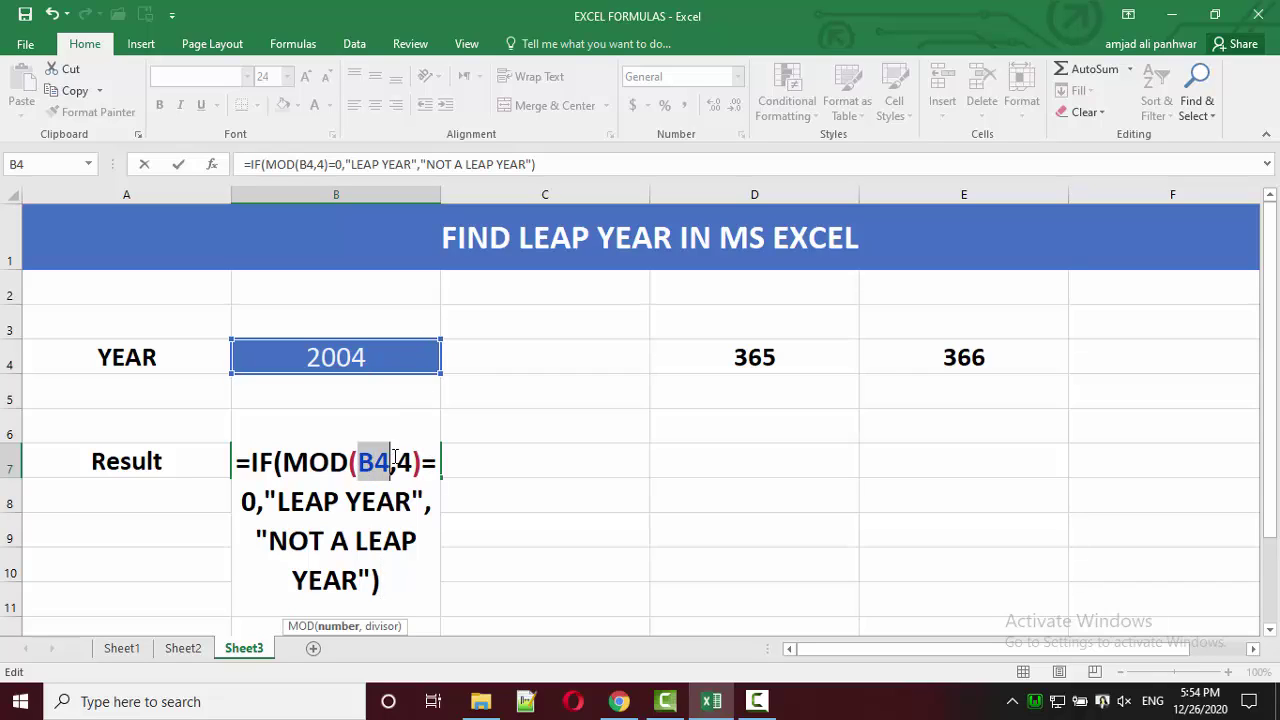
click(399, 457)
mouse_move(399, 457)
mouse_down()
mouse_move(410, 457)
mouse_move(290, 472)
mouse_up()
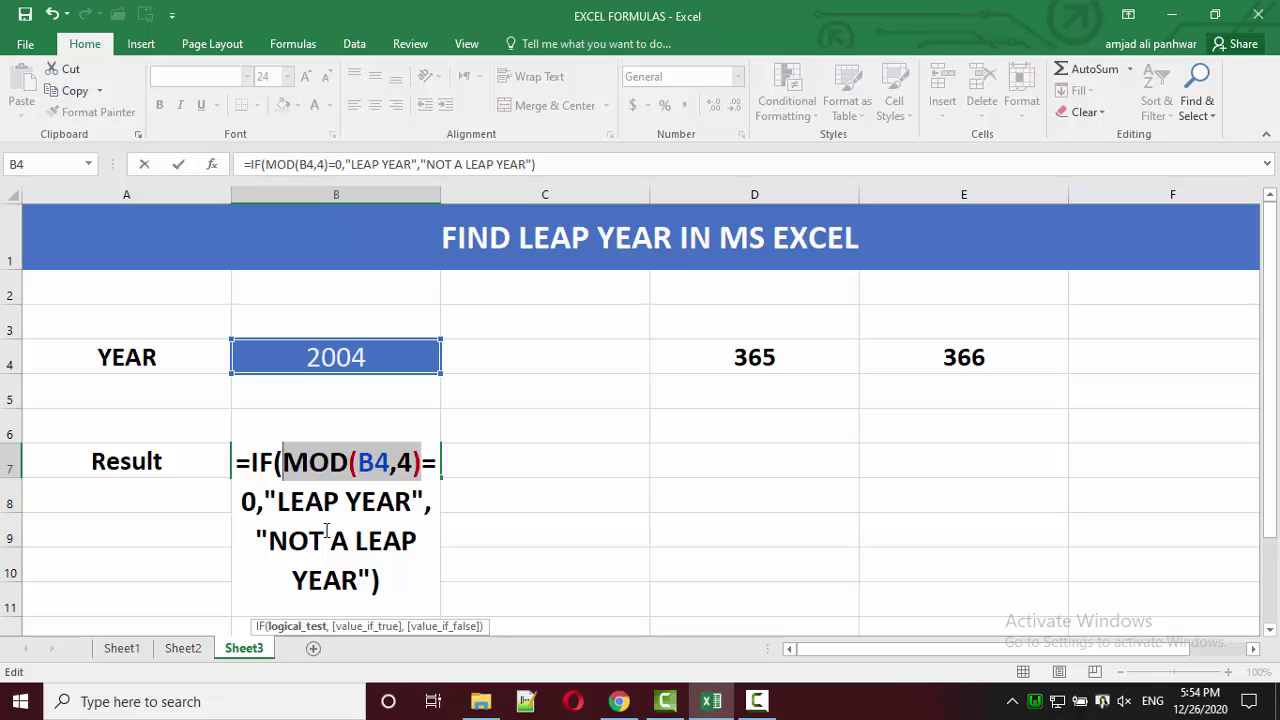
key(Right)
key(Return)
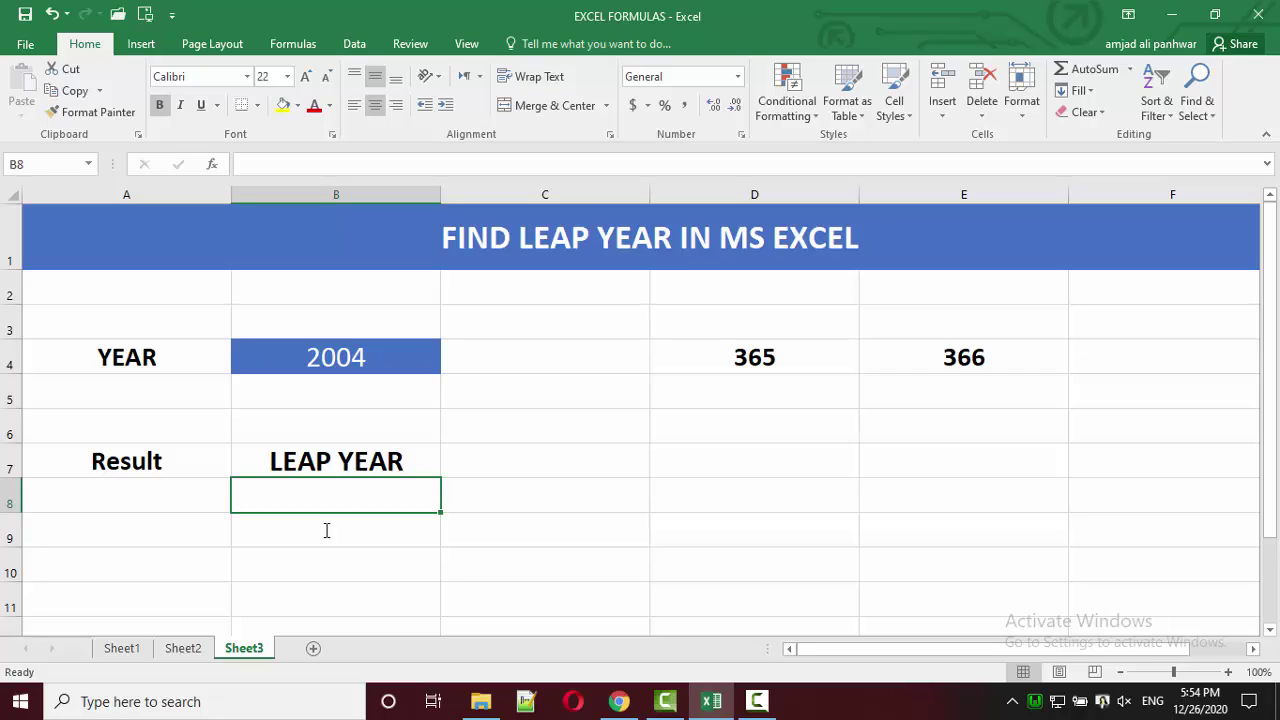
Enter 2002 in B4 and autofit column B to show NOT A LEAP YEAR
click(335, 357)
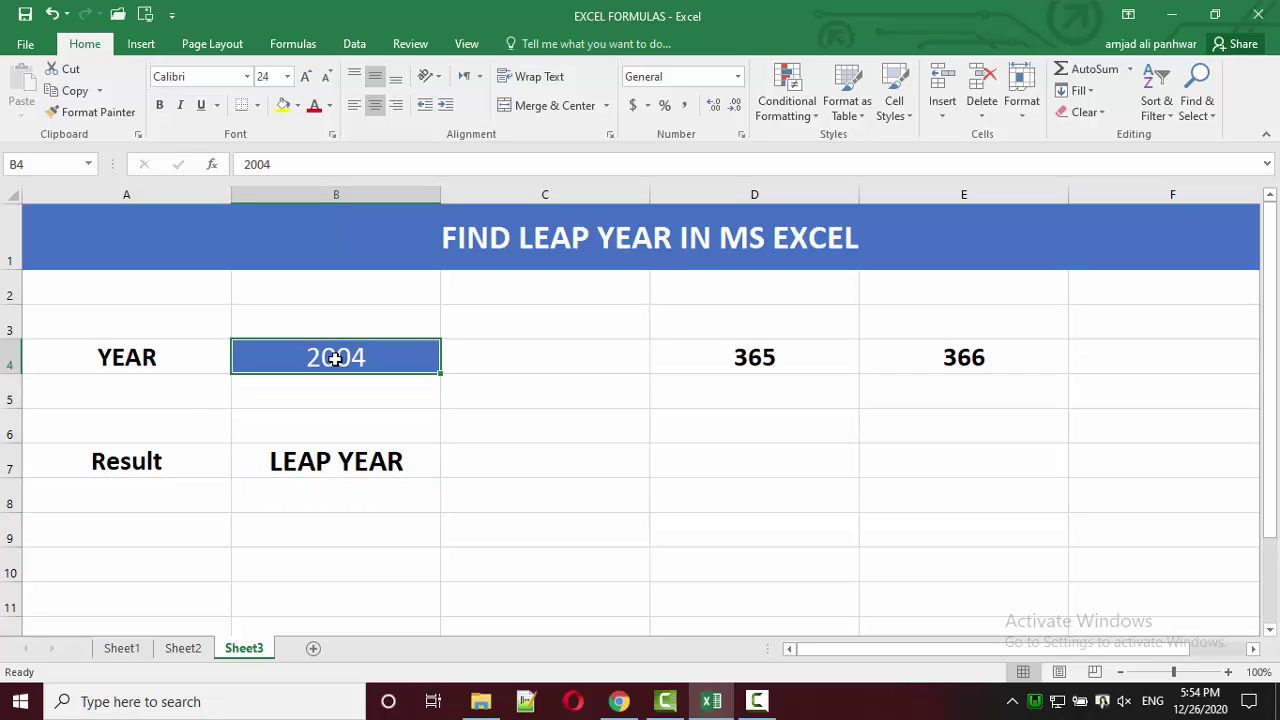
text(2002)
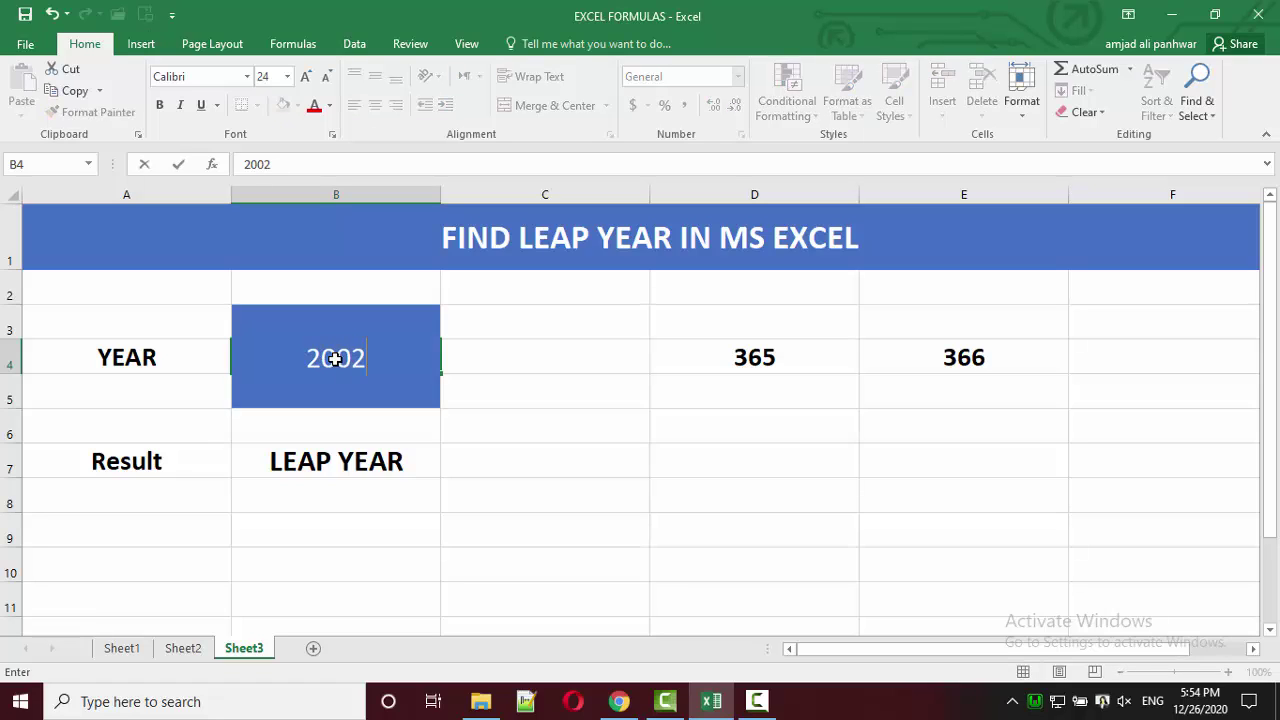
key(Tab)
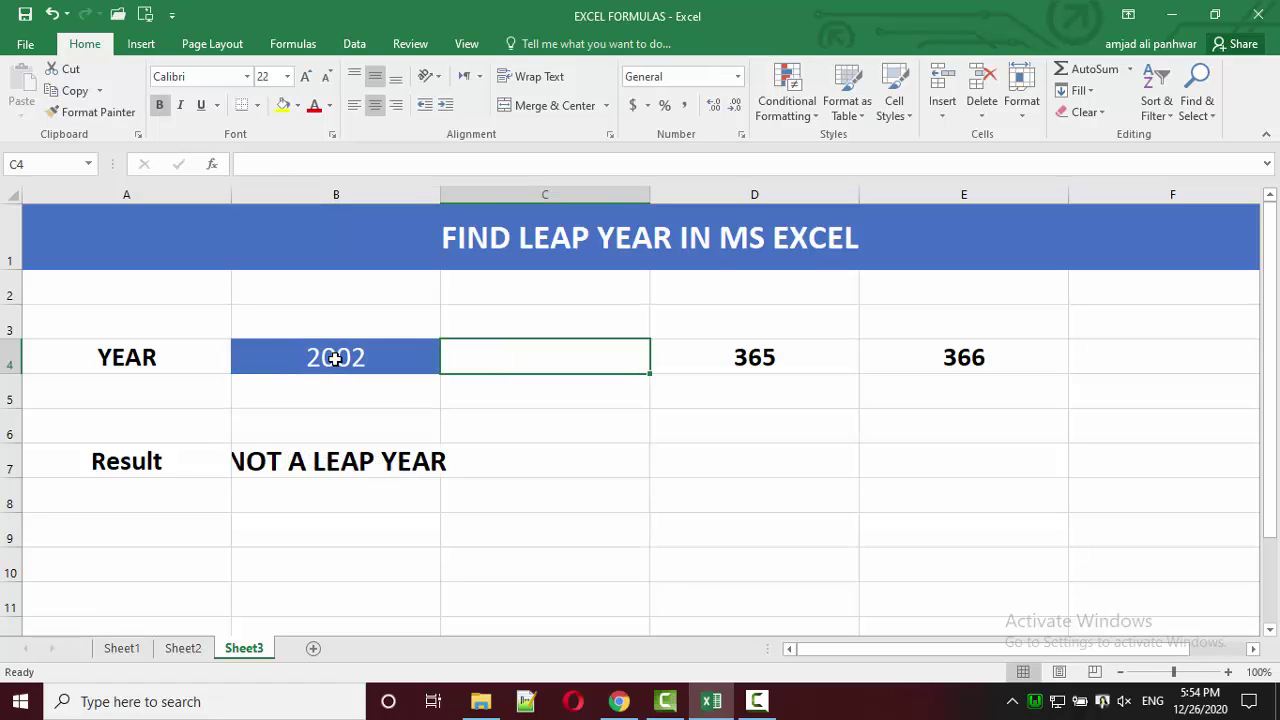
double_click(440, 190)
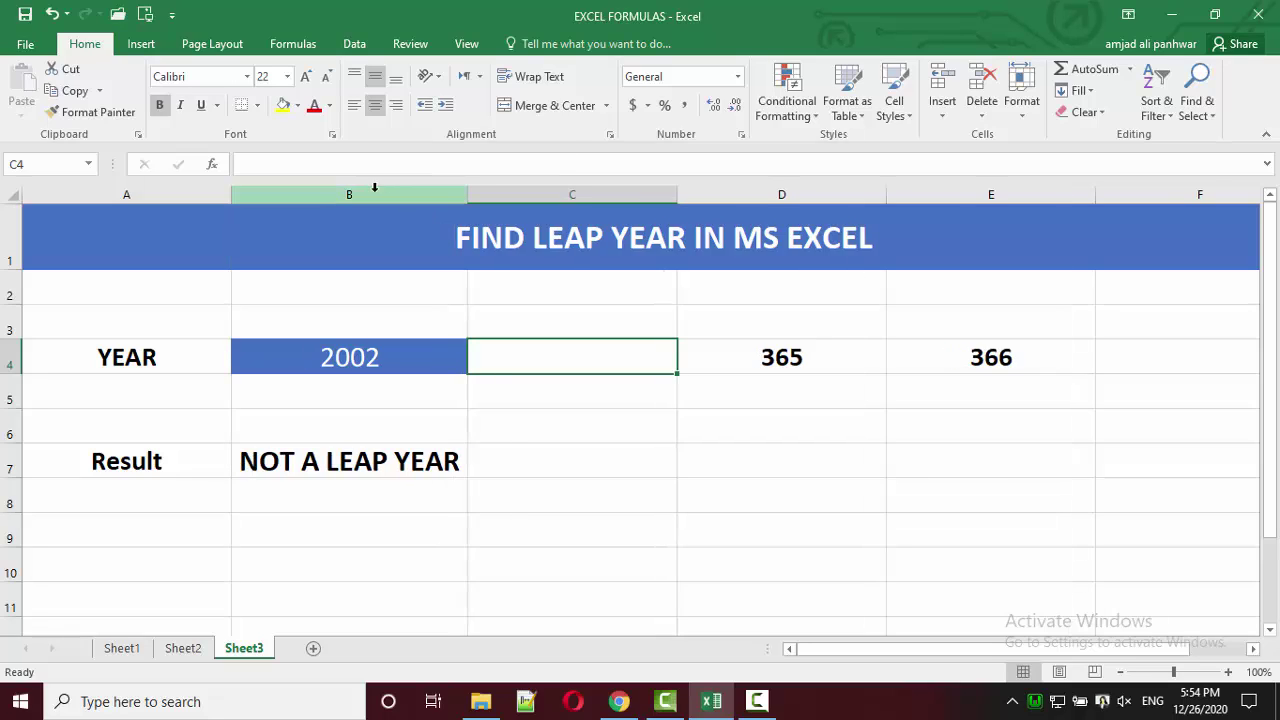
Enter 2020 in B4 so B7 reads LEAP YEAR
click(357, 372)
text(20)
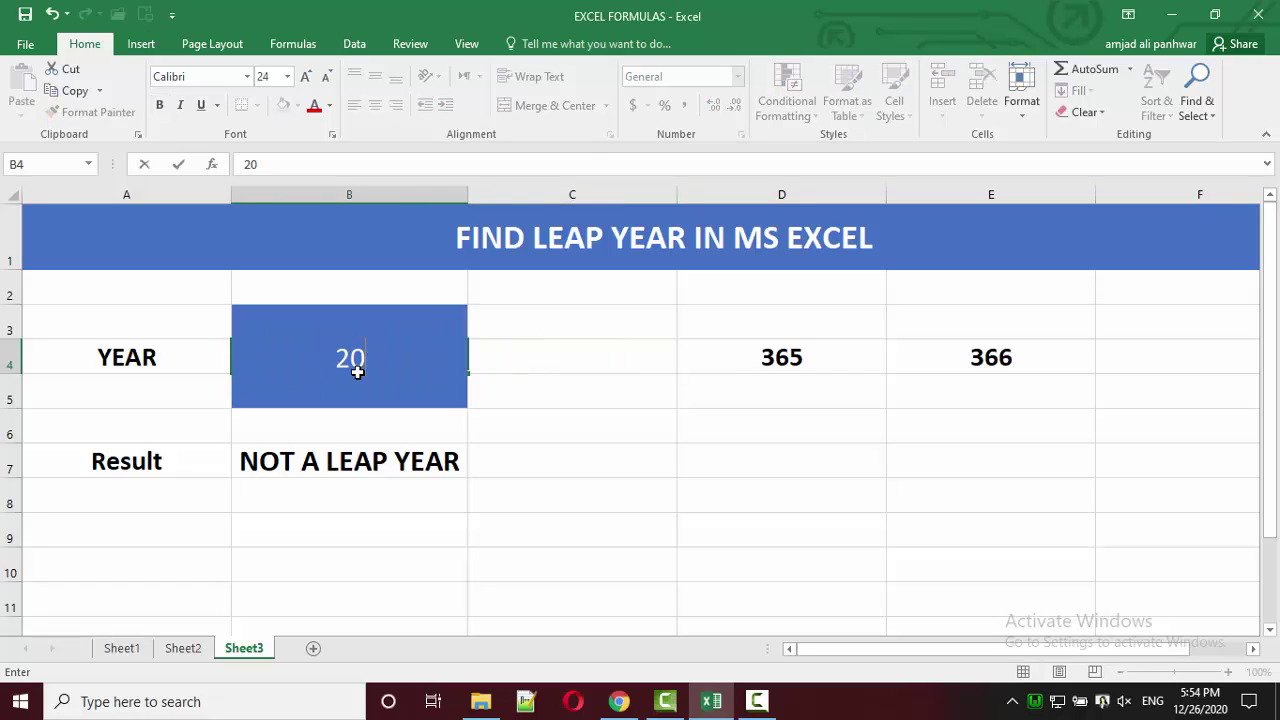
text(20)
key(Tab)
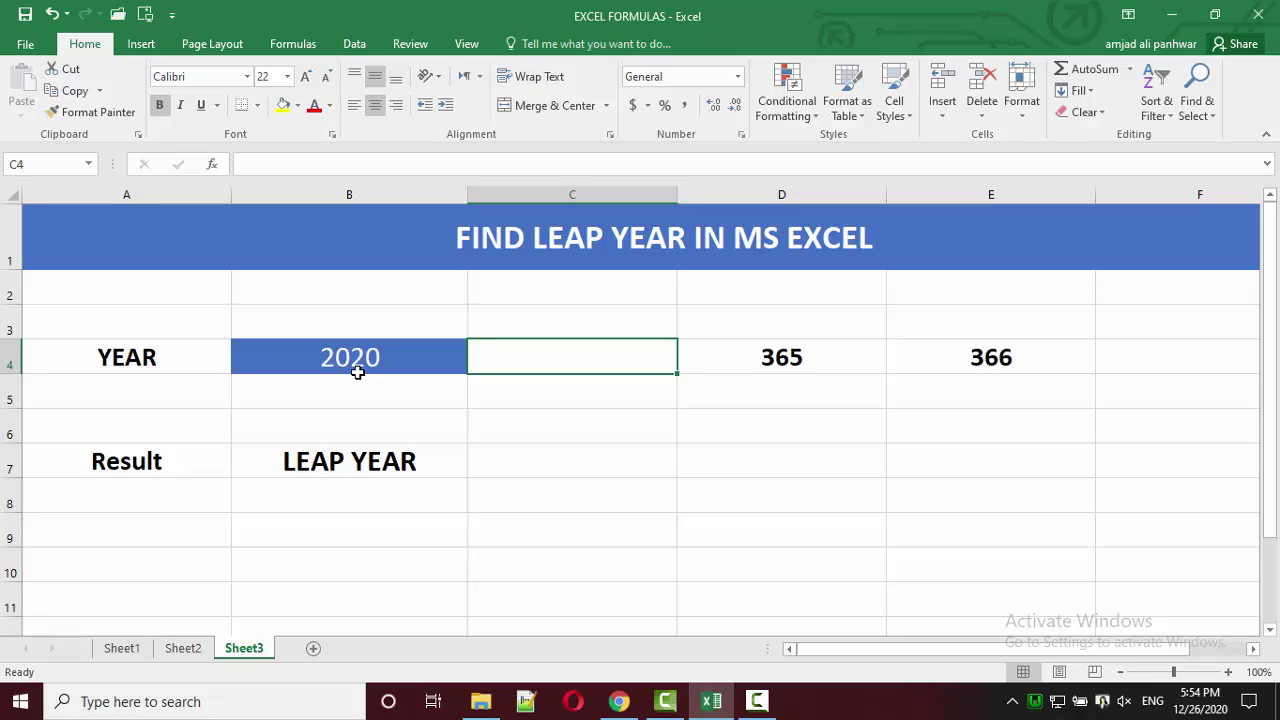
Enter 2018, 2015 and 2019 in turn in B4, each returning NOT A LEAP YEAR
click(363, 365)
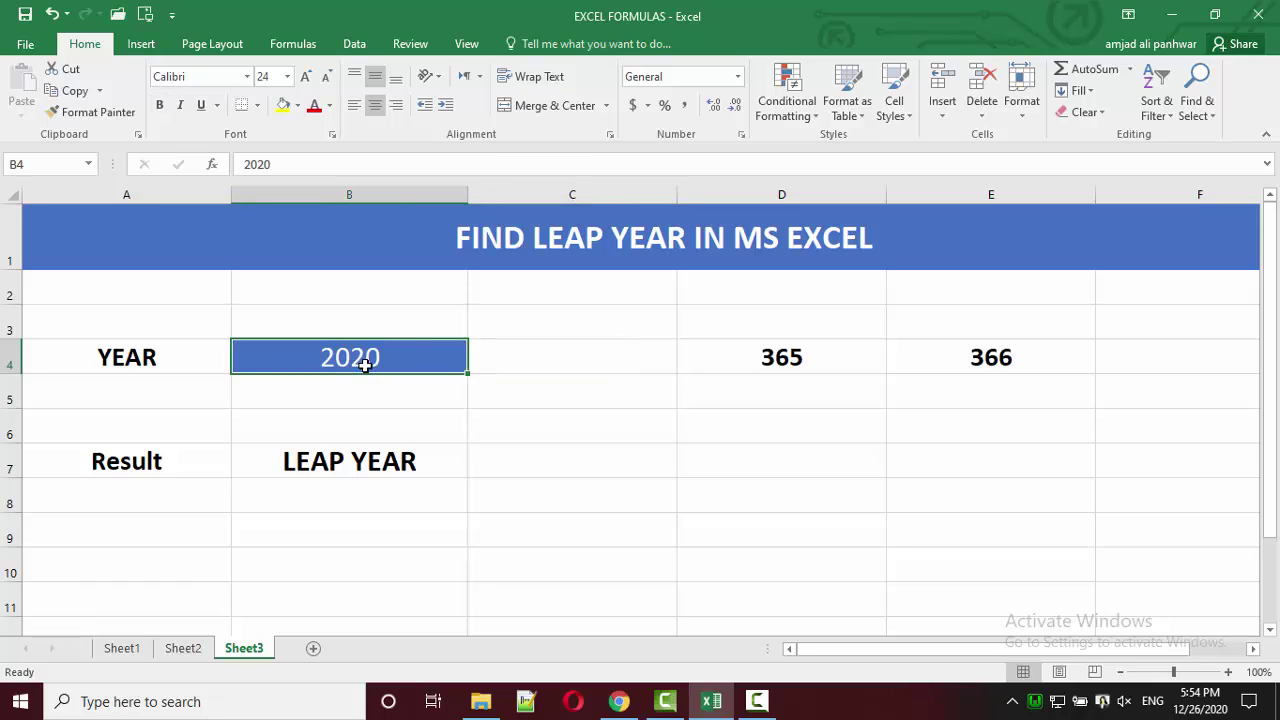
text(201)
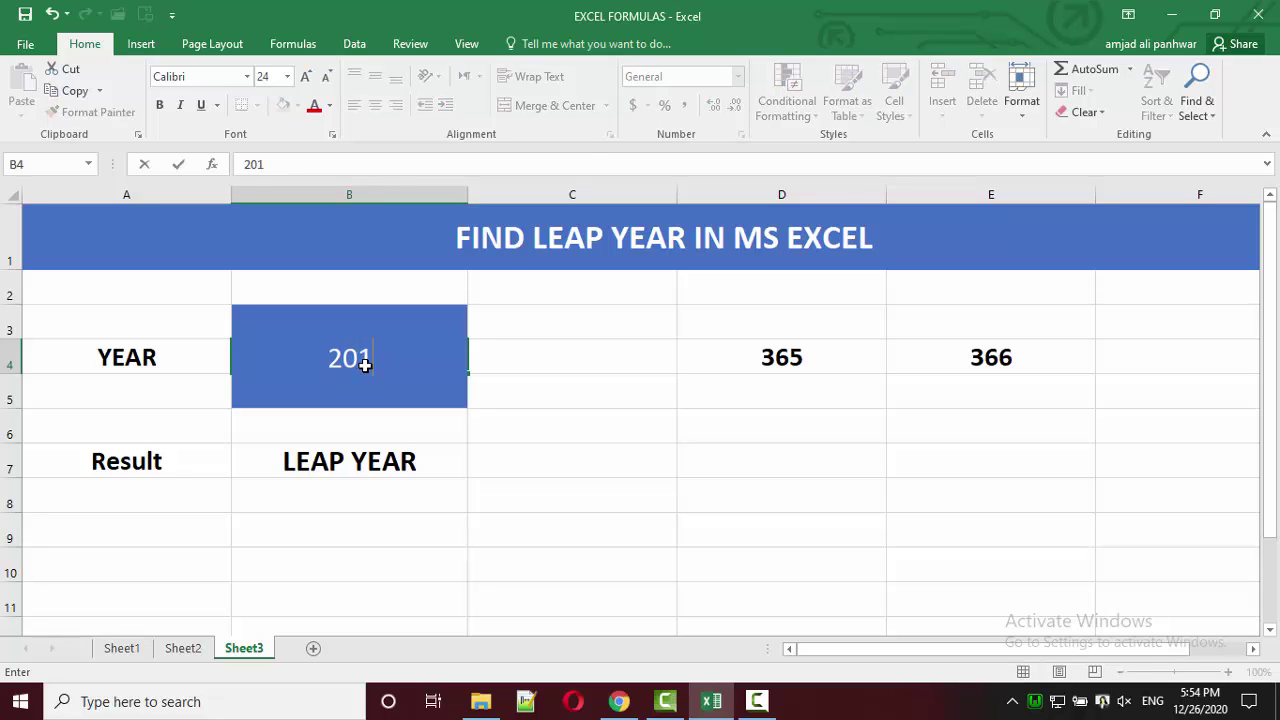
text(8)
key(Tab)
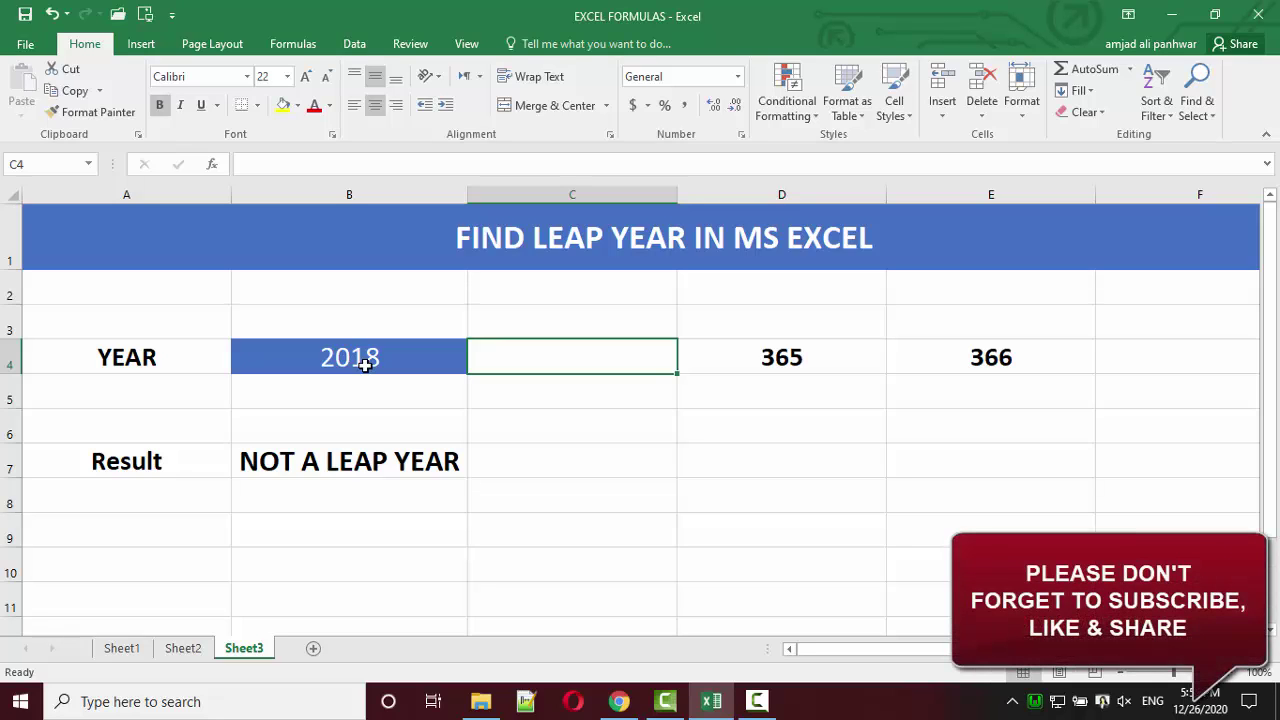
click(365, 365)
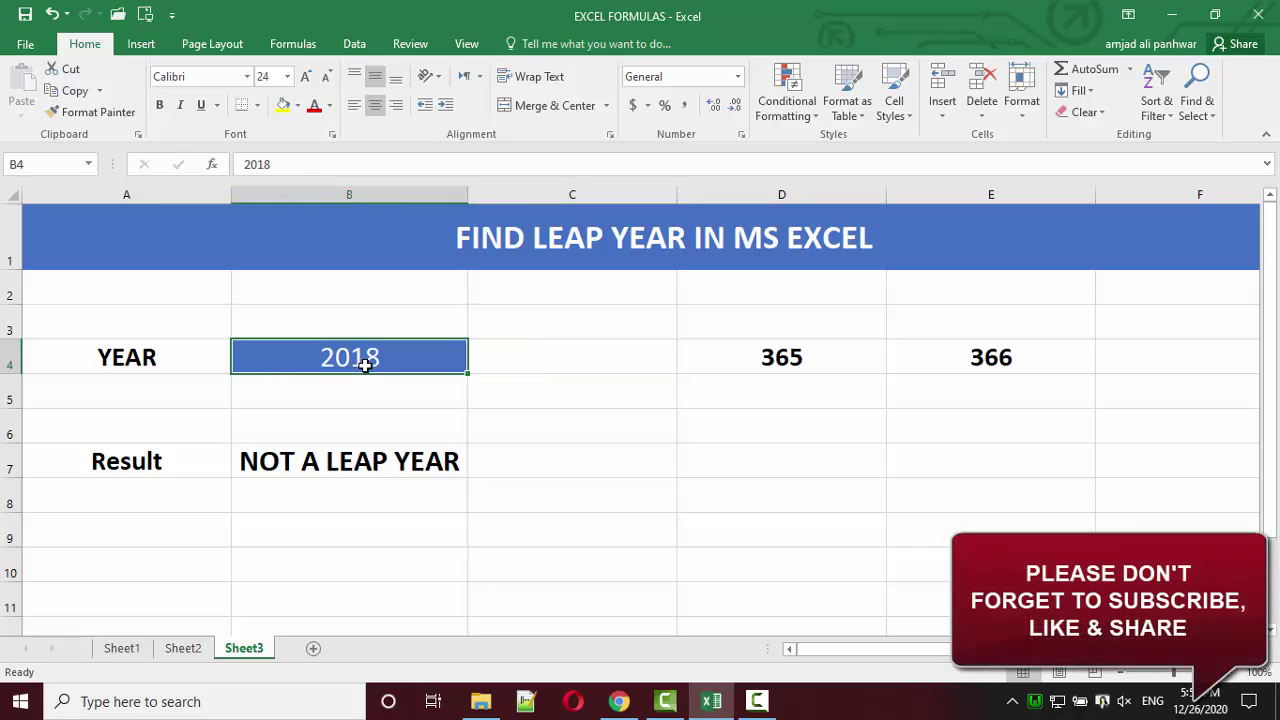
text(2015)
key(Tab)
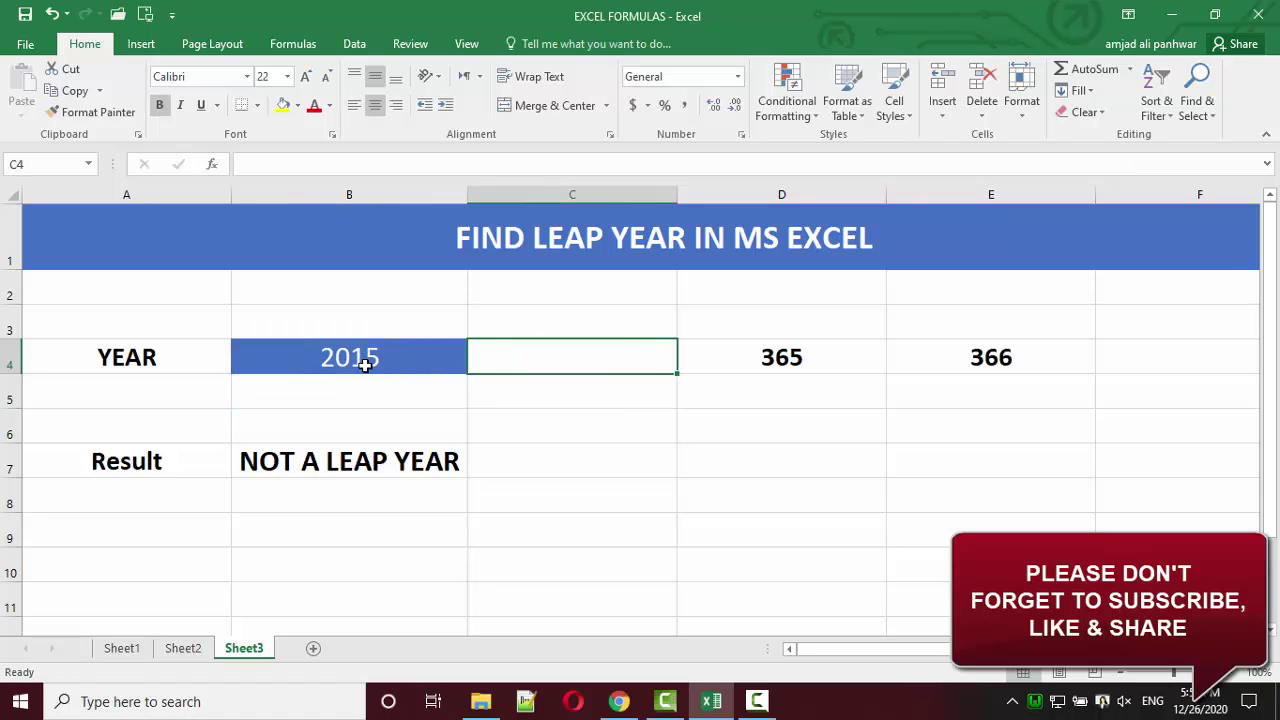
click(365, 365)
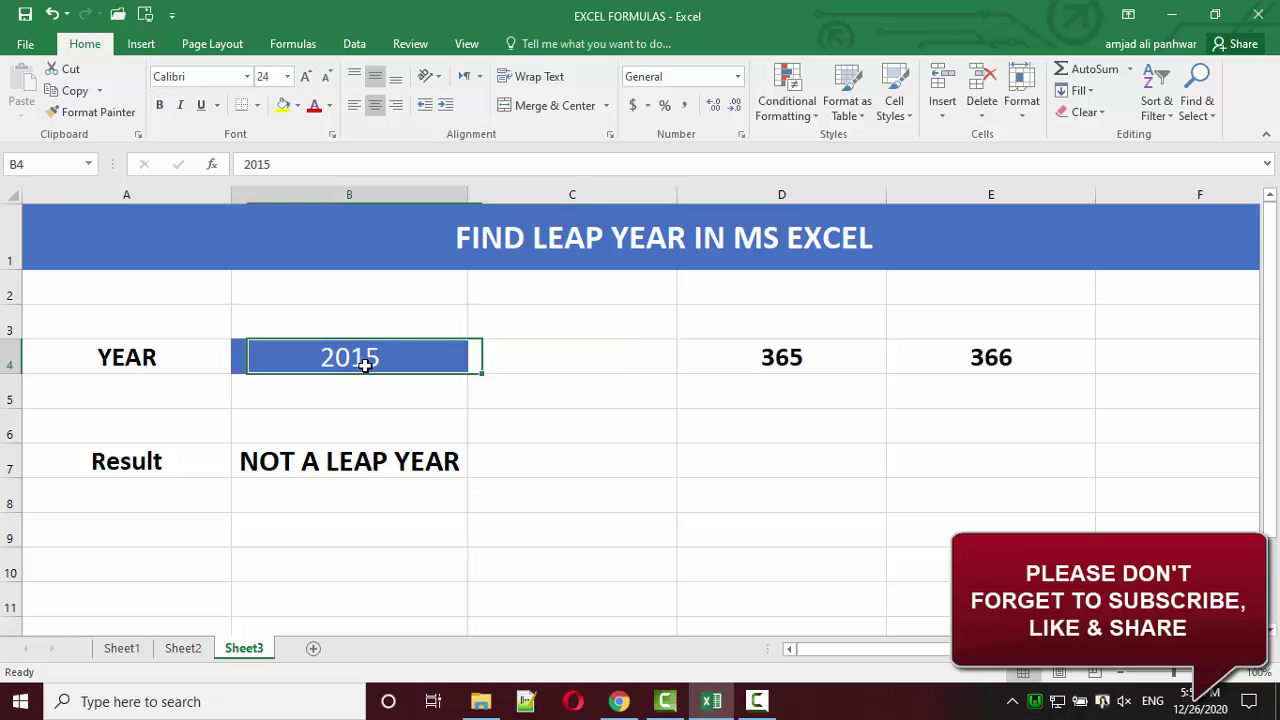
text(2019)
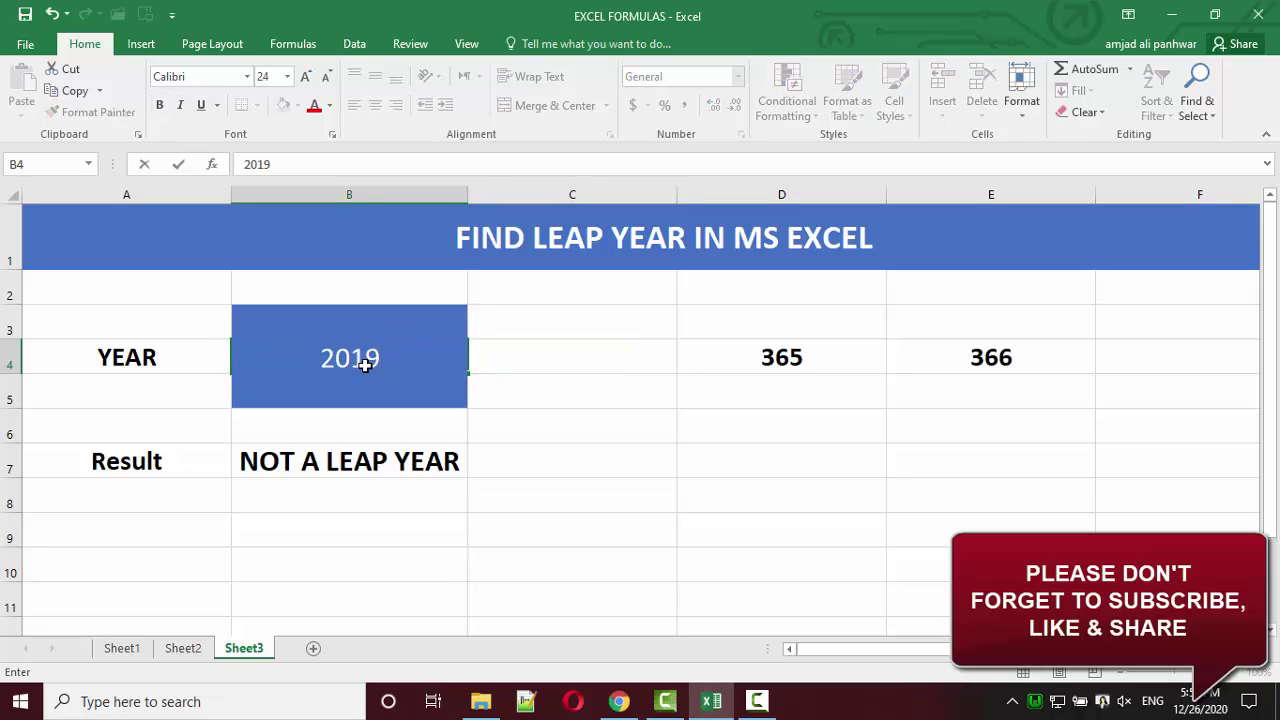
key(Tab)
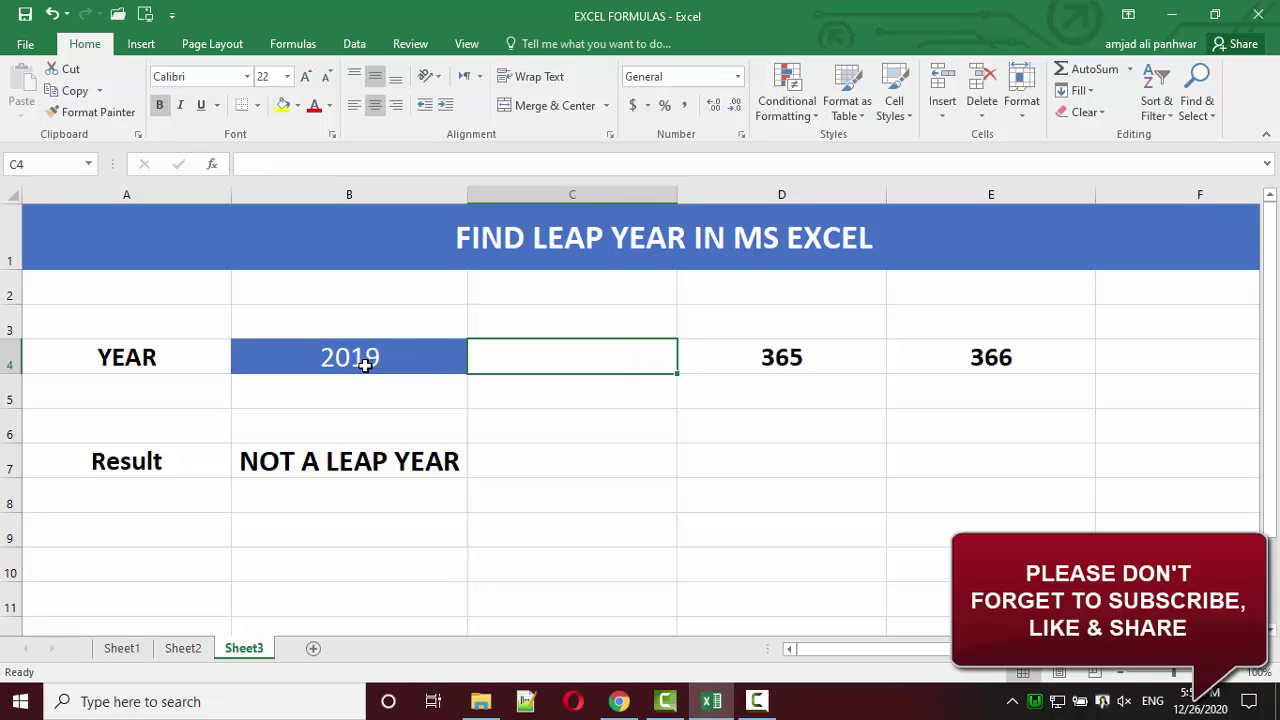